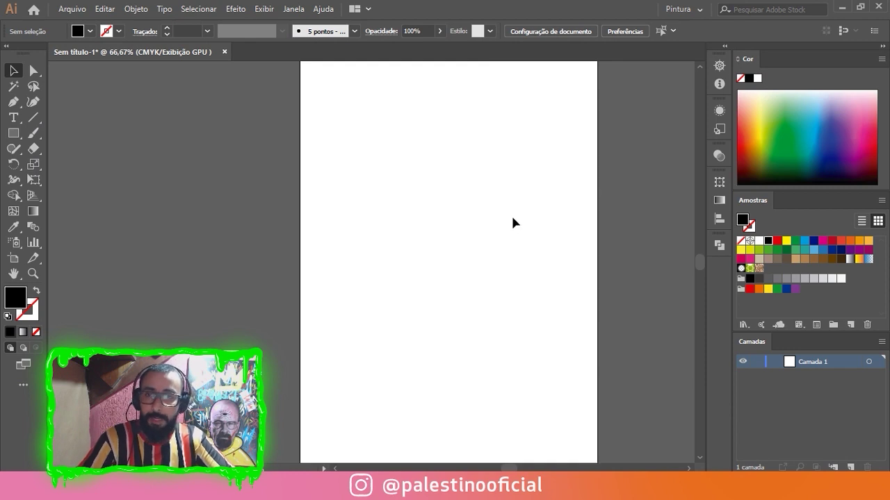
Replace the placeholder text with PALESTINO and scale it up to 55.1 pt.
key(t)
click(414, 189)
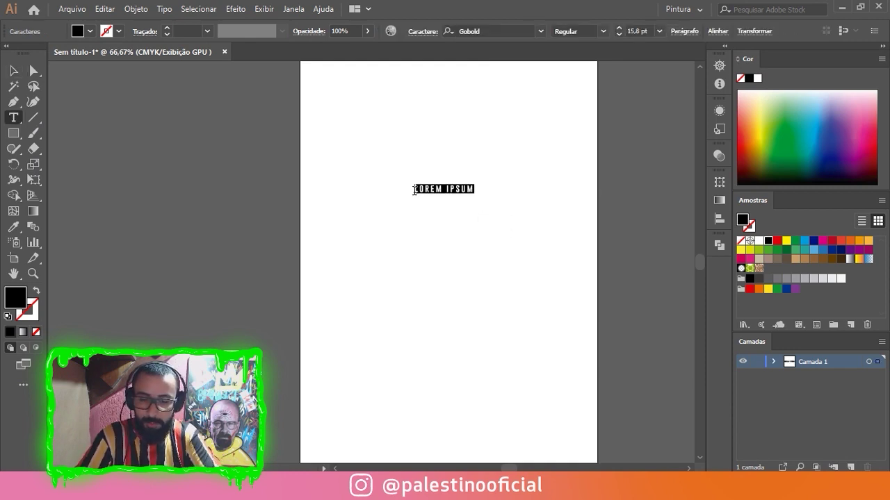
key(BackSpace)
text(PALESTINO)
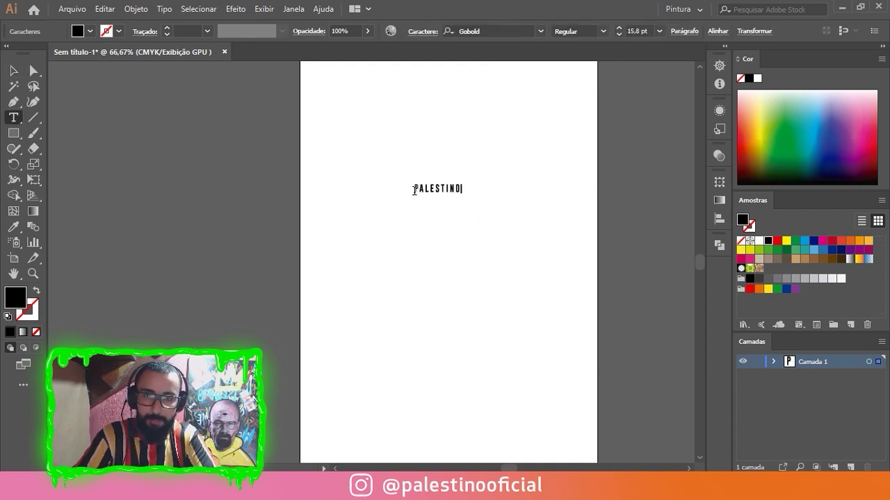
key(Escape)
drag(463, 183, 519, 148)
Reselect the PALESTINO title with a selection marquee.
alt+scroll(452, 160, up, 1)
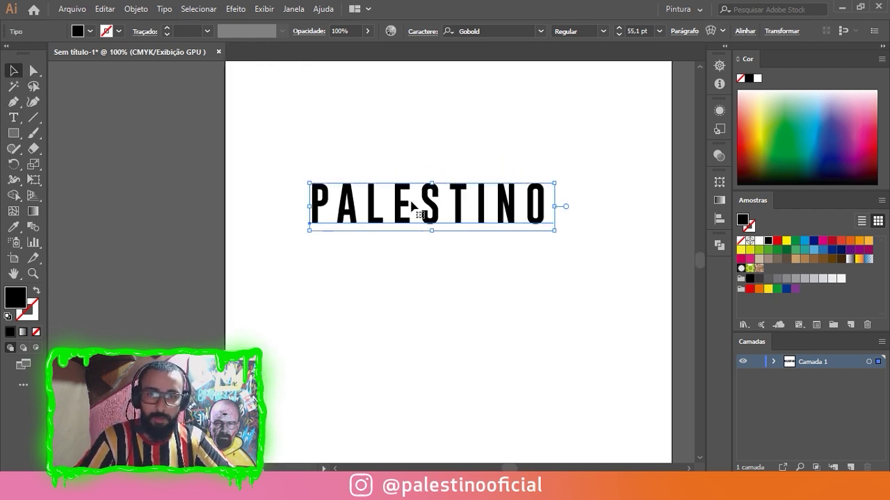
alt+scroll(327, 199, down, 1)
scroll(319, 160, left, 1)
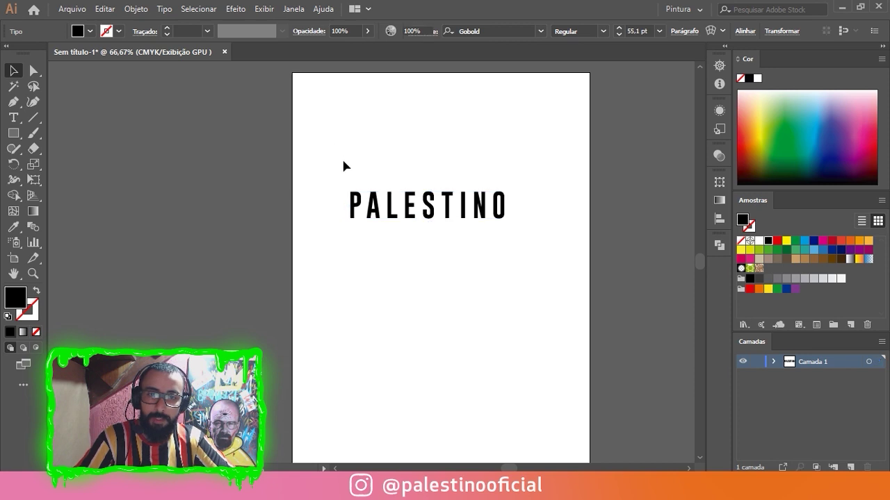
click(341, 157)
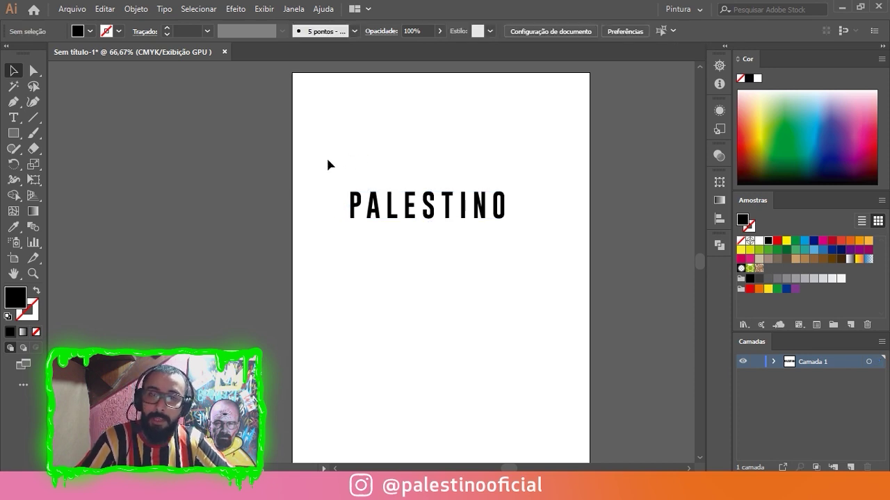
click(472, 205)
alt+scroll(471, 197, up, 1)
click(391, 152)
drag(264, 154, 602, 284)
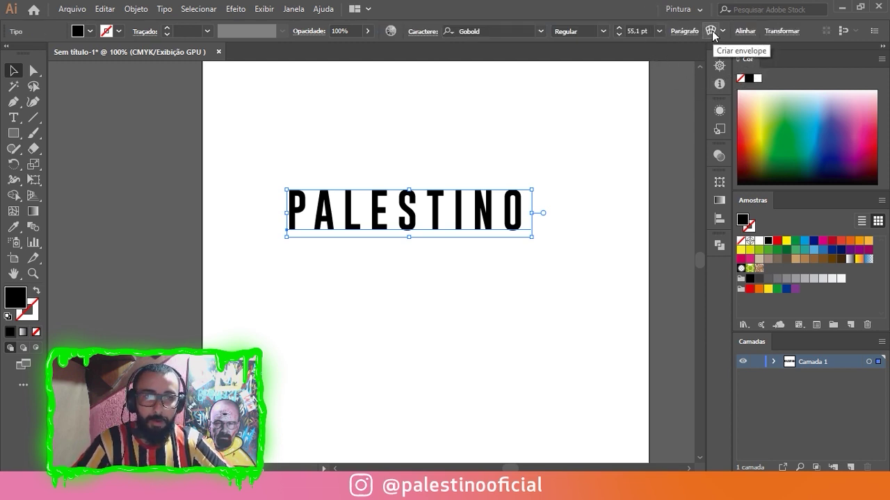
Start a Make Envelope warp and try several styles before choosing Arco.
click(710, 31)
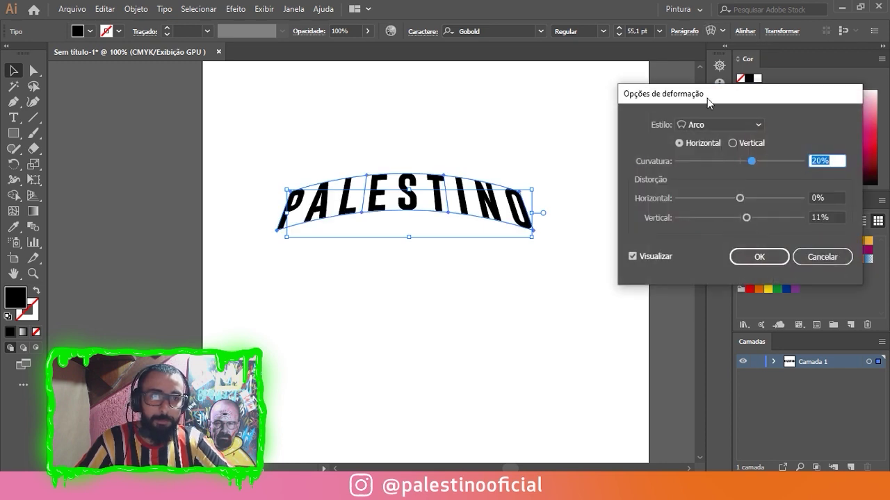
drag(706, 98, 659, 101)
click(658, 132)
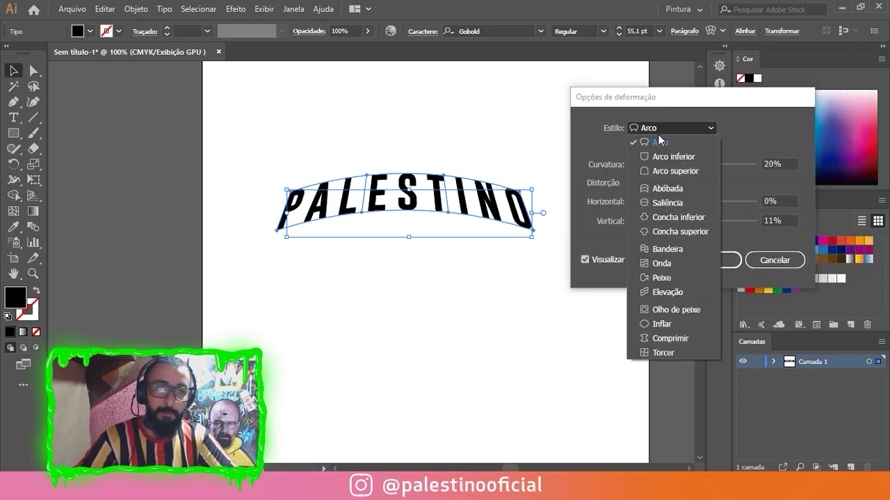
click(641, 157)
click(661, 127)
click(663, 171)
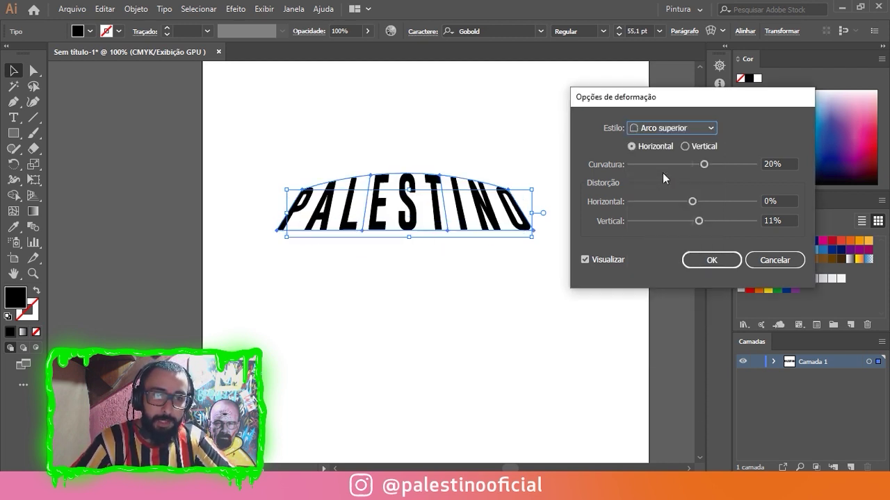
click(666, 130)
click(675, 218)
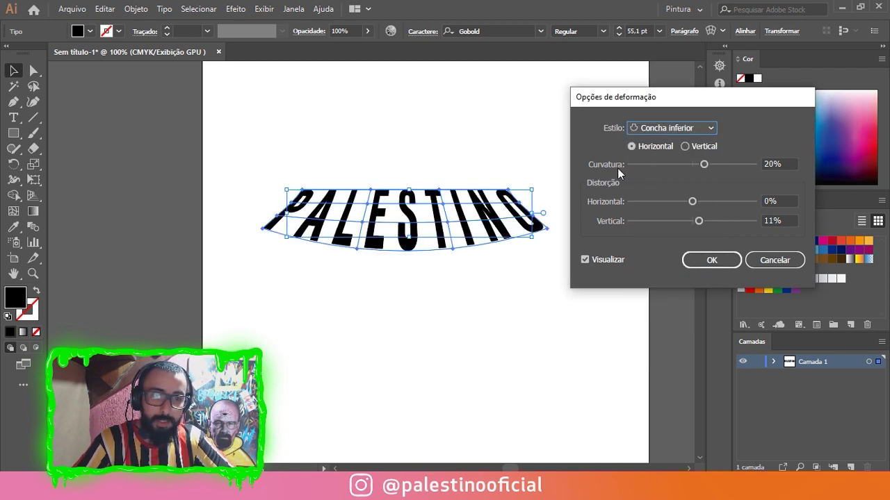
click(612, 220)
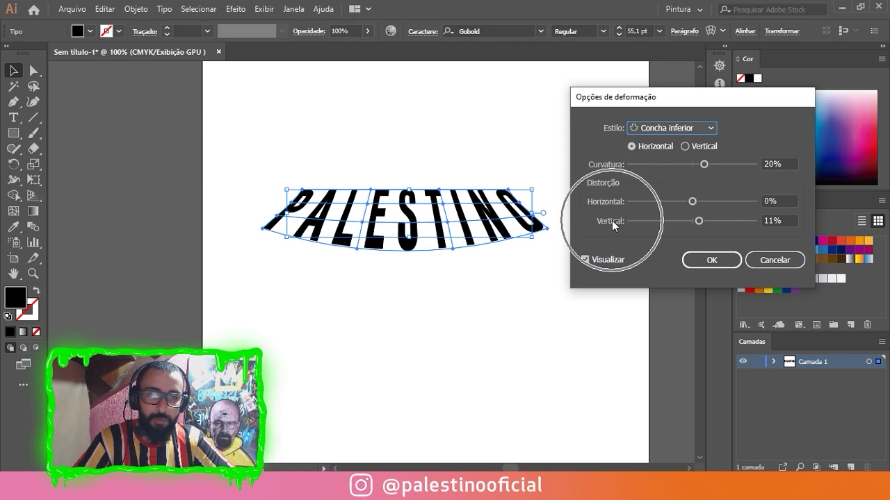
click(644, 129)
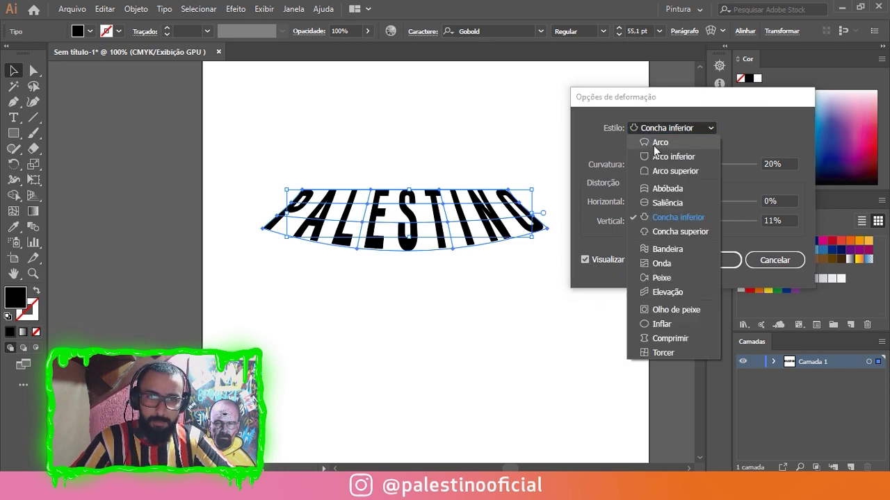
click(656, 143)
Set the Arco warp to 18% curvature, 0% horizontal and 14% vertical, and apply it.
mouse_move(693, 164)
mouse_down()
mouse_move(637, 166)
mouse_move(703, 168)
mouse_up()
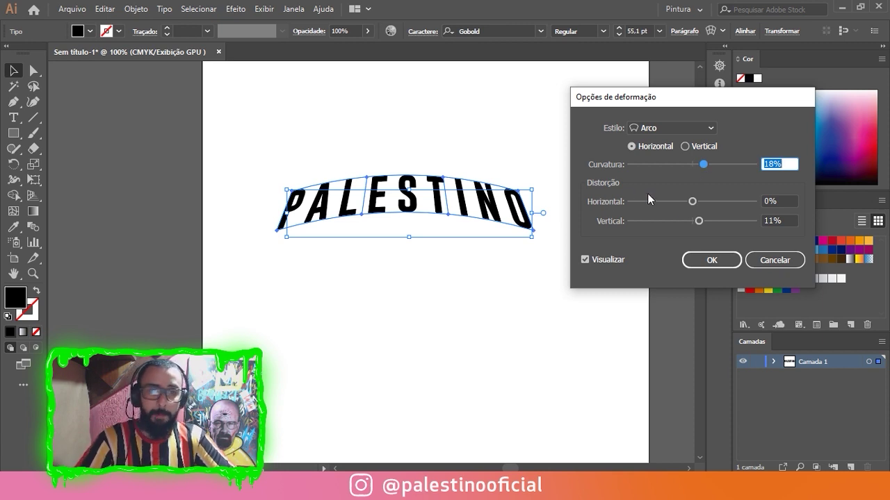
mouse_move(693, 203)
mouse_down()
mouse_move(627, 201)
mouse_move(690, 201)
mouse_up()
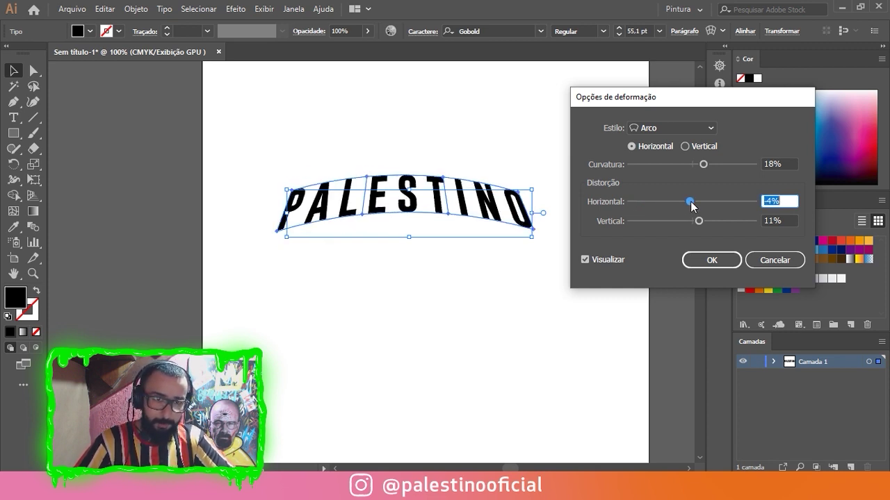
text(0)
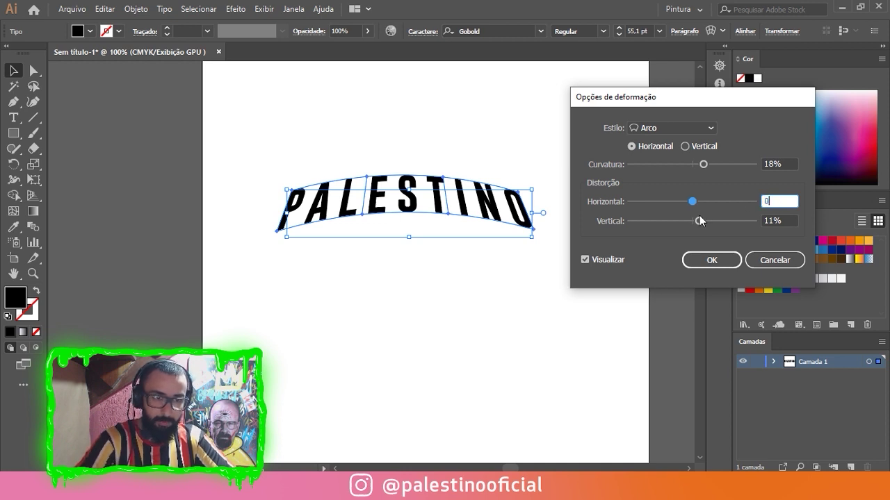
drag(698, 221, 684, 223)
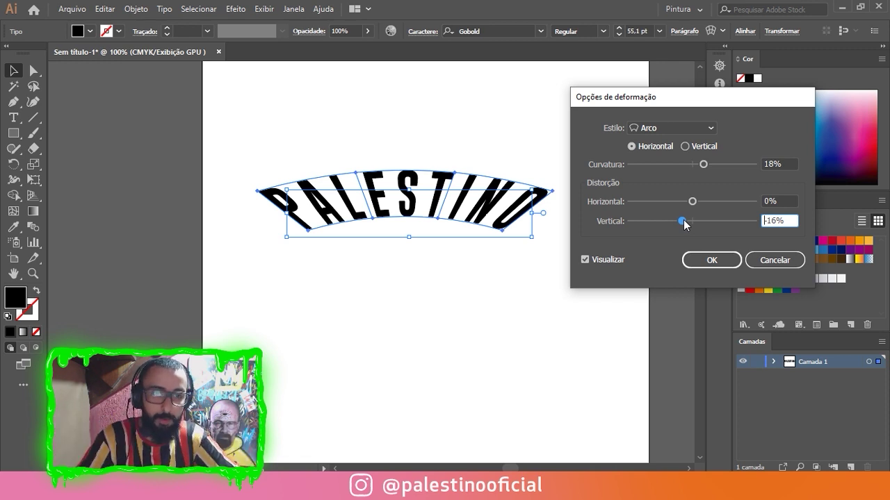
drag(686, 222, 701, 225)
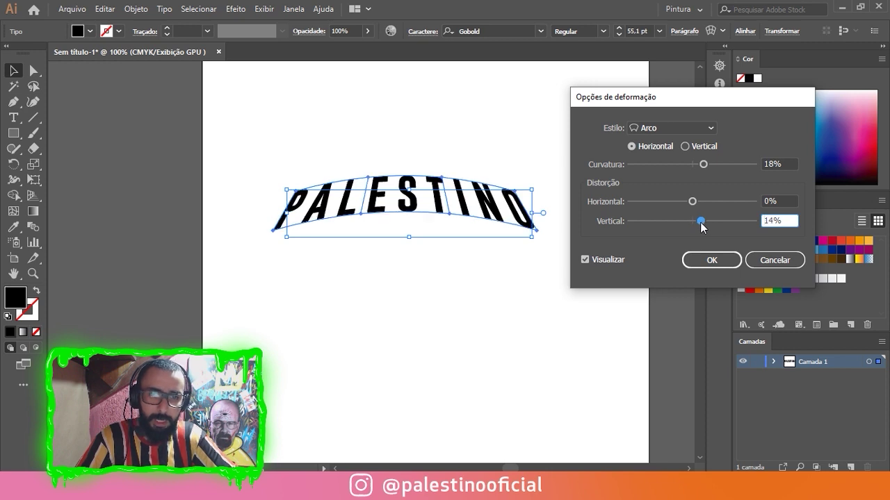
click(709, 259)
Reselect the warped PALESTINO title at the top of the artboard.
click(482, 353)
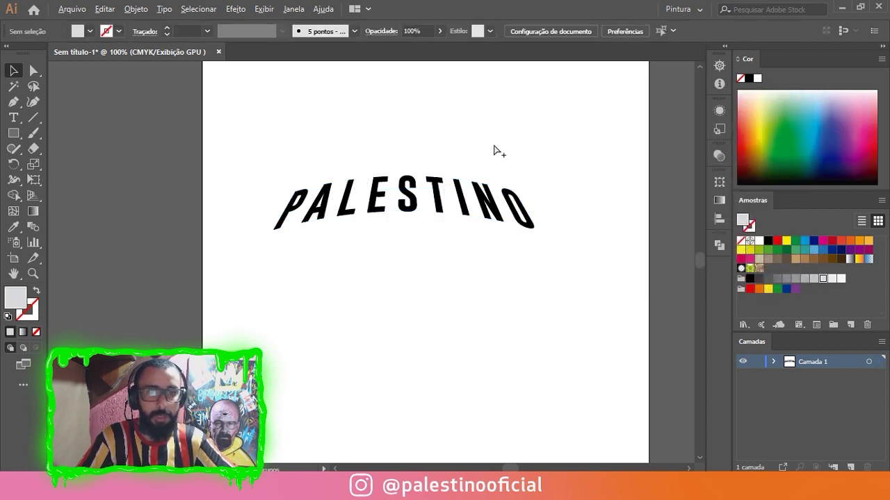
scroll(448, 182, left, 1)
click(438, 197)
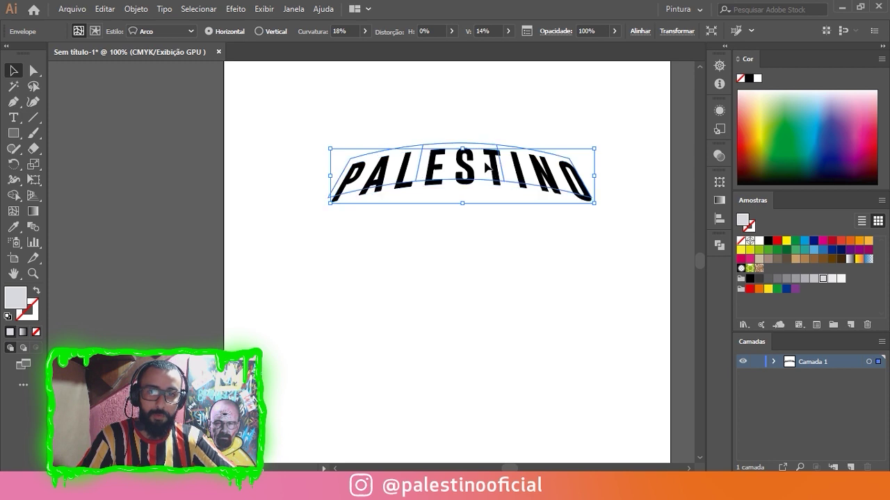
drag(473, 153, 490, 188)
click(517, 167)
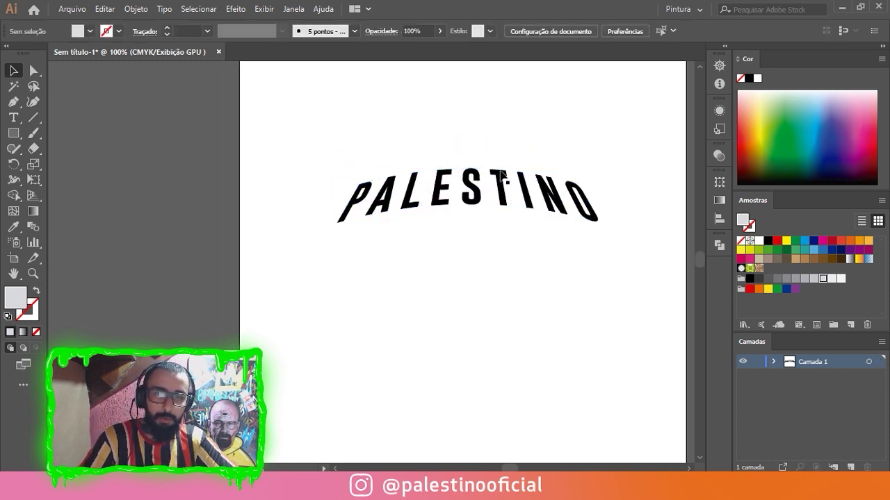
scroll(493, 177, up, 1)
scroll(465, 197, up, 1)
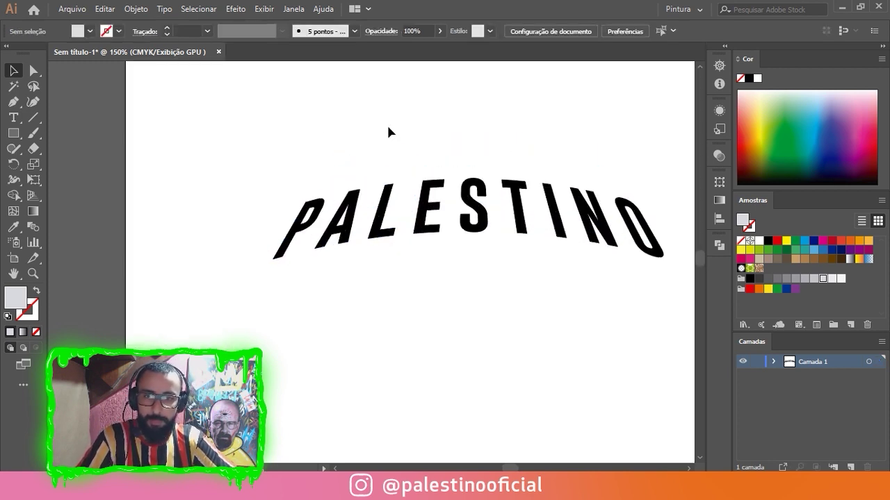
drag(306, 143, 552, 265)
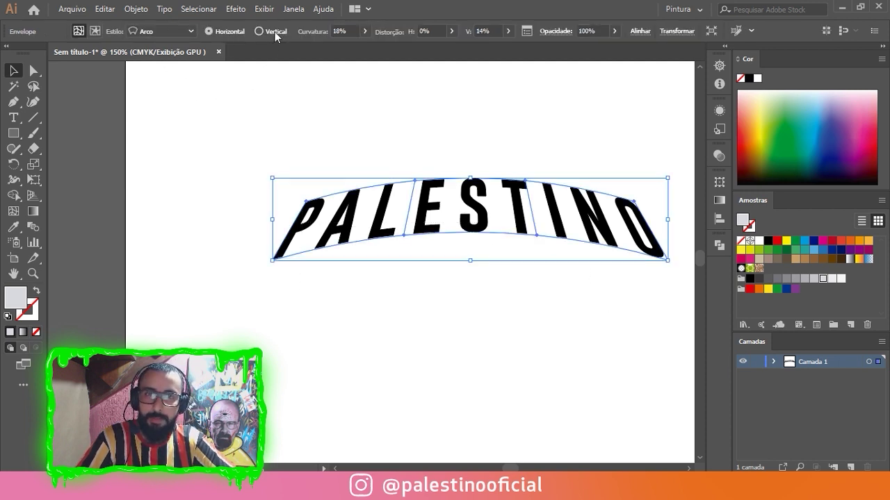
Adjust the warp's curvature and vertical distortion, keeping horizontal distortion at 0%.
click(364, 32)
drag(342, 47, 342, 48)
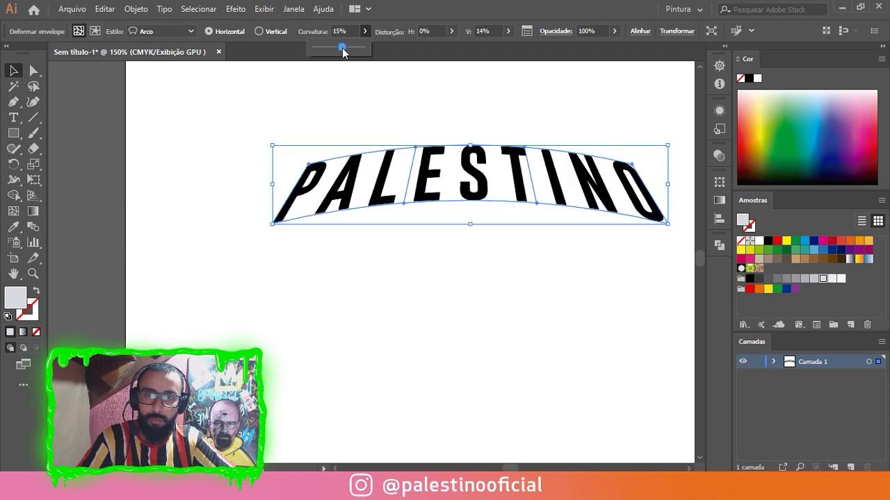
click(271, 32)
click(223, 31)
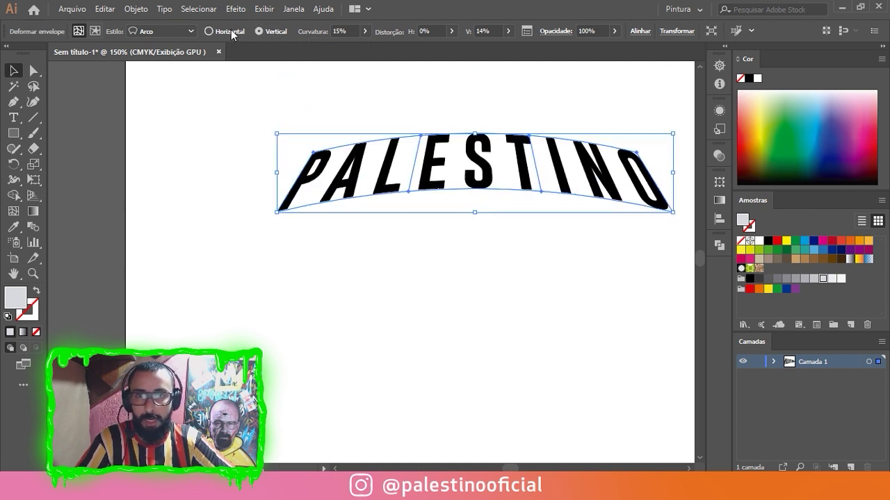
click(451, 32)
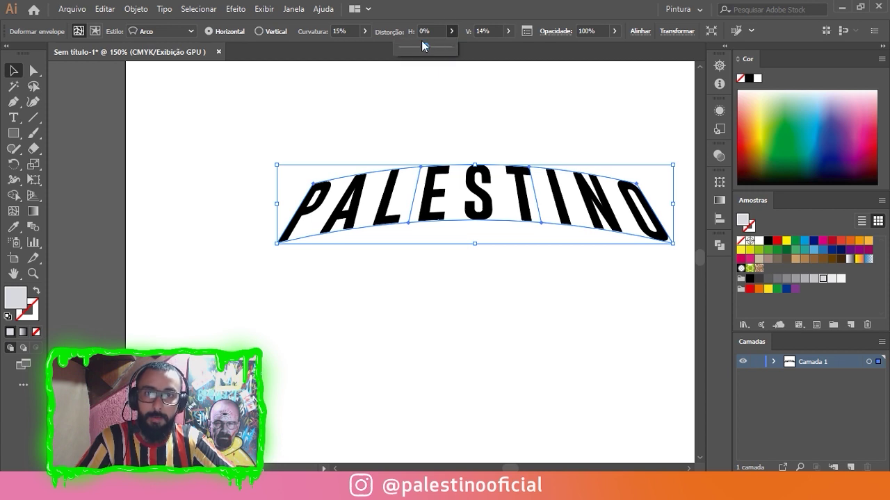
mouse_move(427, 48)
mouse_down()
mouse_move(404, 48)
mouse_move(440, 50)
mouse_up()
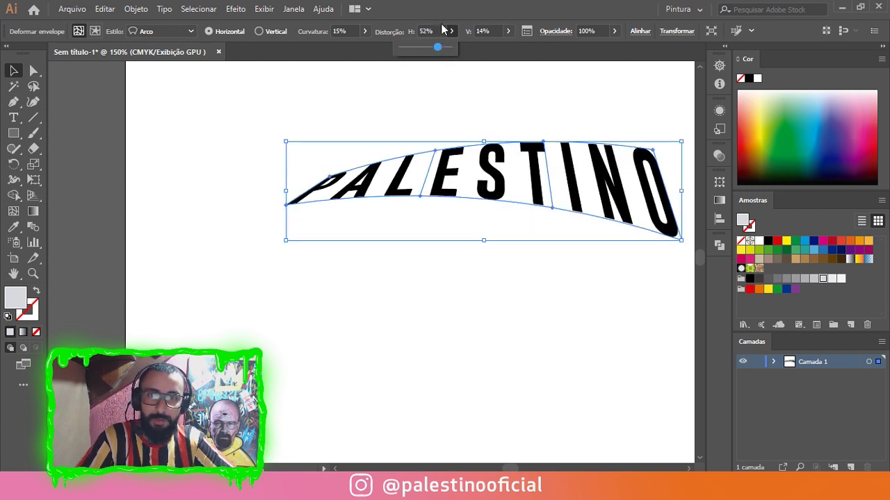
click(411, 31)
text(0)
key(Return)
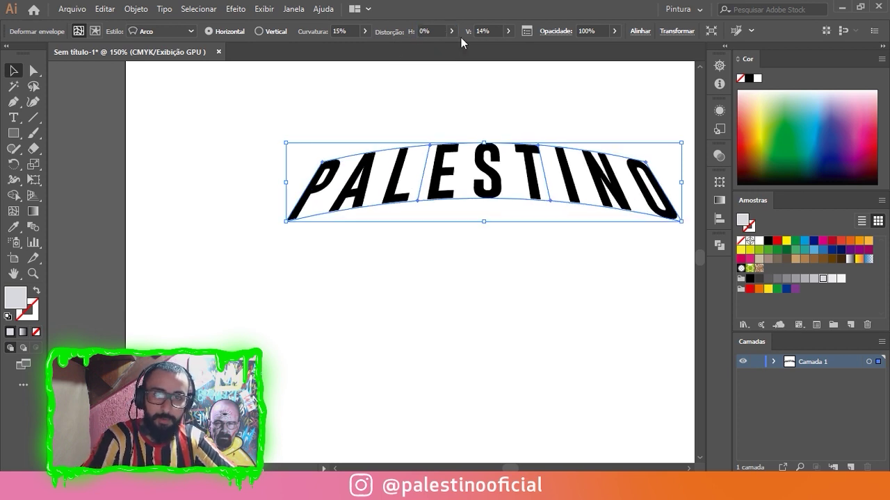
click(510, 32)
mouse_move(503, 48)
mouse_down()
mouse_move(463, 48)
mouse_move(486, 48)
mouse_up()
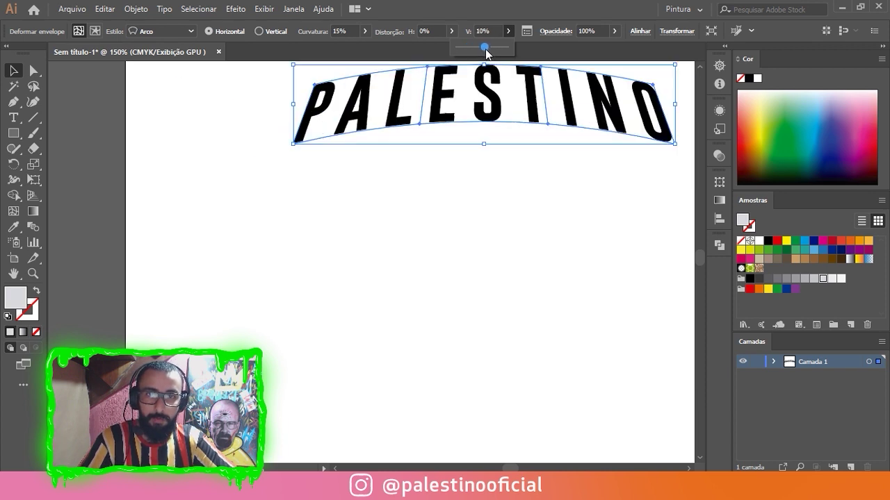
Change the warp style to Bandeira with about 30% curvature, then deselect.
click(450, 209)
scroll(391, 165, up, 2)
click(462, 198)
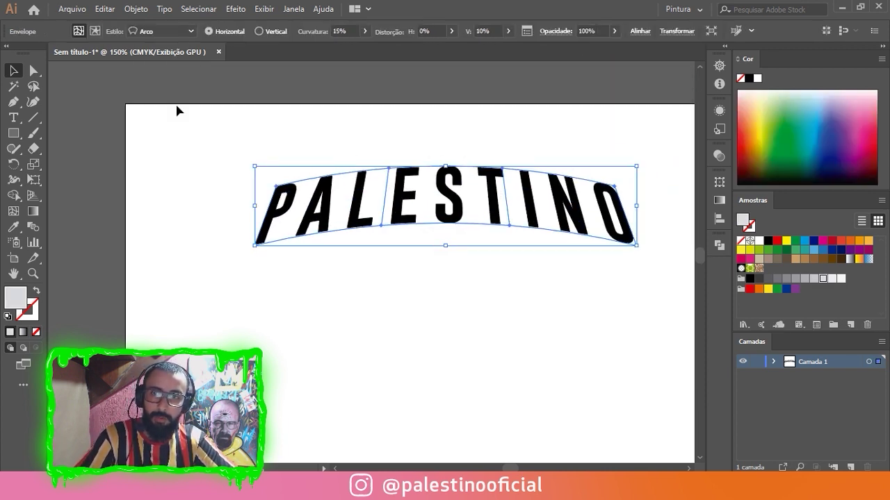
click(157, 31)
click(159, 91)
click(158, 31)
click(167, 147)
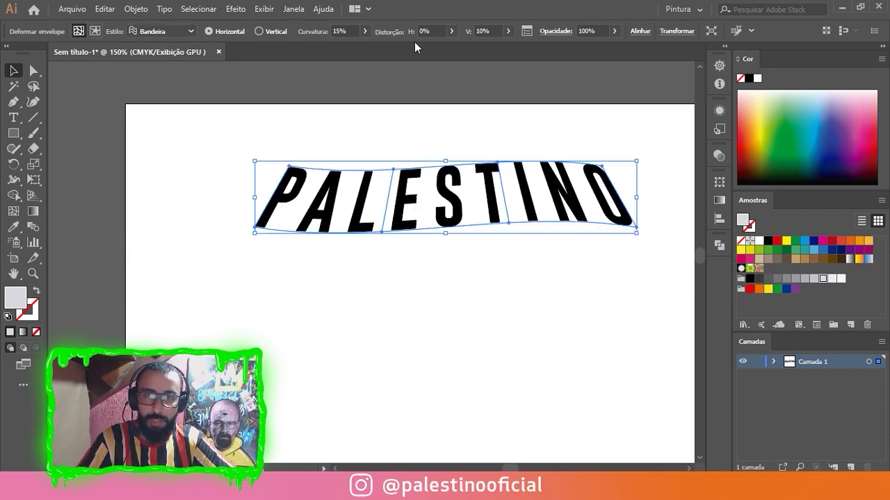
click(362, 31)
mouse_move(356, 48)
mouse_down()
mouse_move(338, 49)
mouse_move(350, 48)
mouse_up()
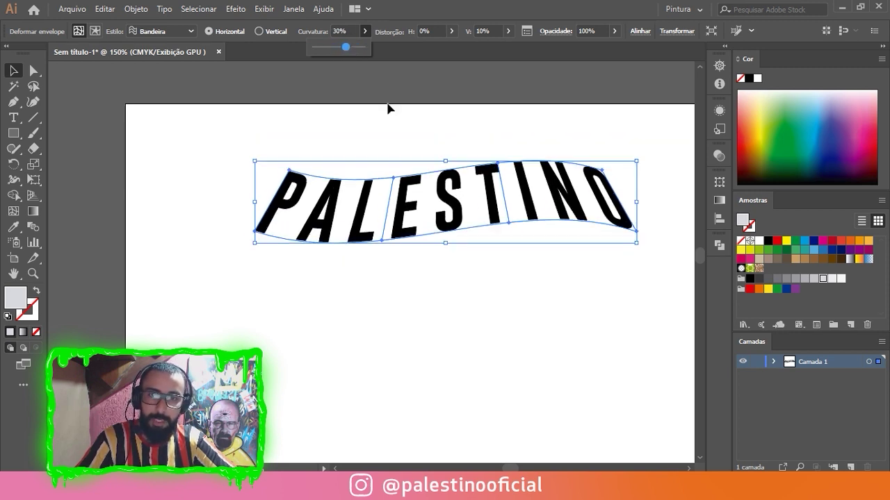
click(388, 111)
scroll(388, 111, down, 2)
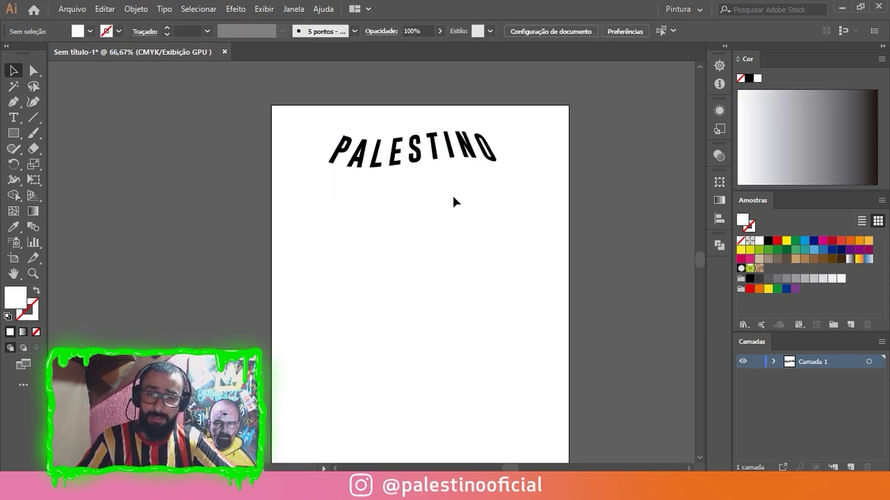
Add a second PALESTINO mid-artboard, scaled to about 46 pt in Long Shot.
scroll(413, 236, up, 1)
key(t)
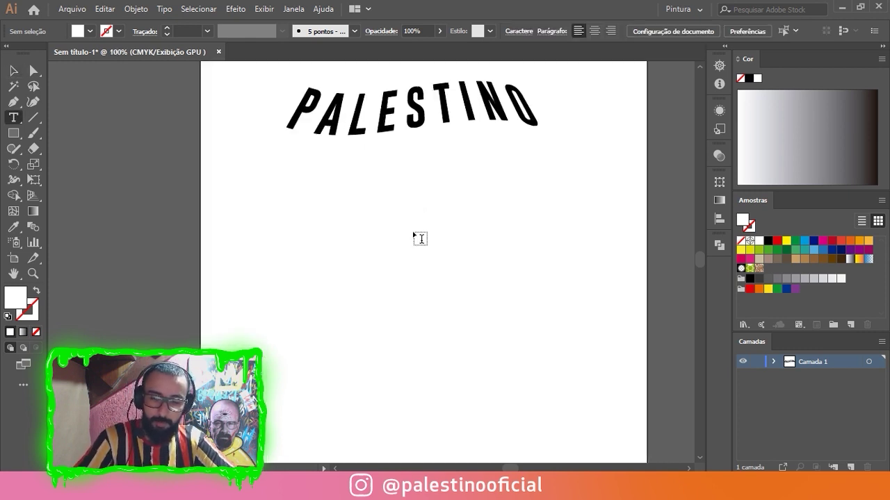
click(372, 227)
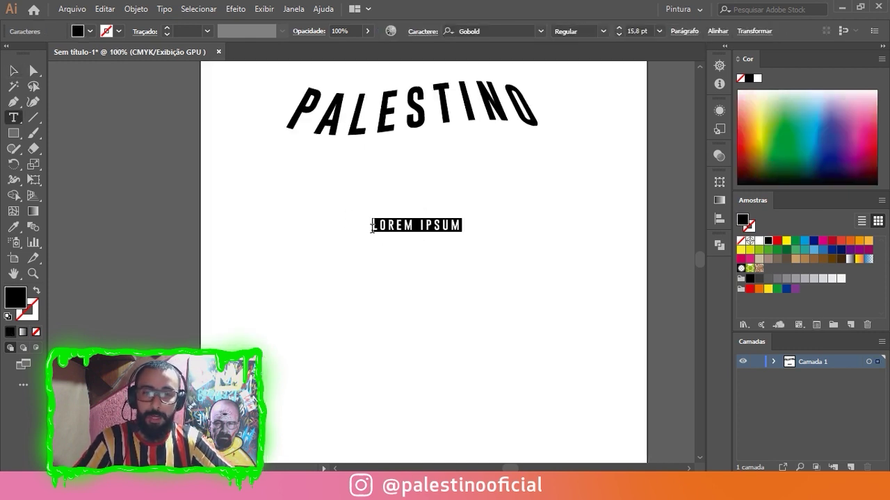
text(PALESTINO)
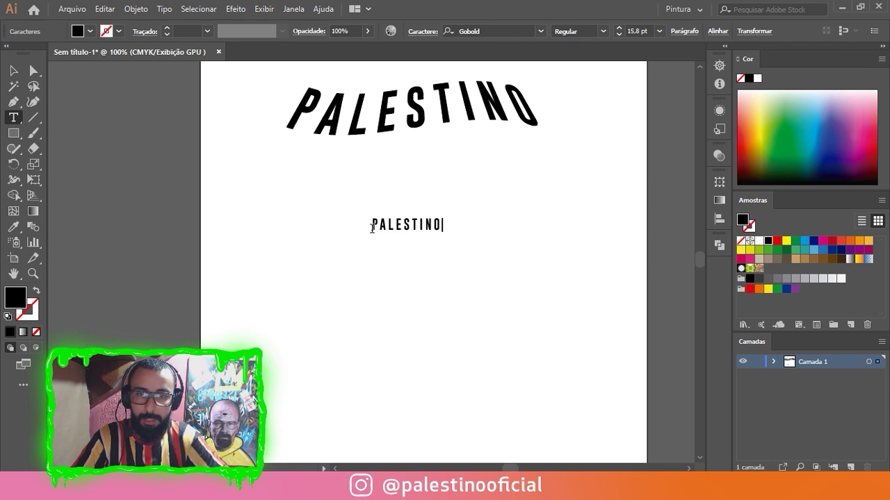
key(Escape)
drag(445, 221, 514, 118)
click(540, 31)
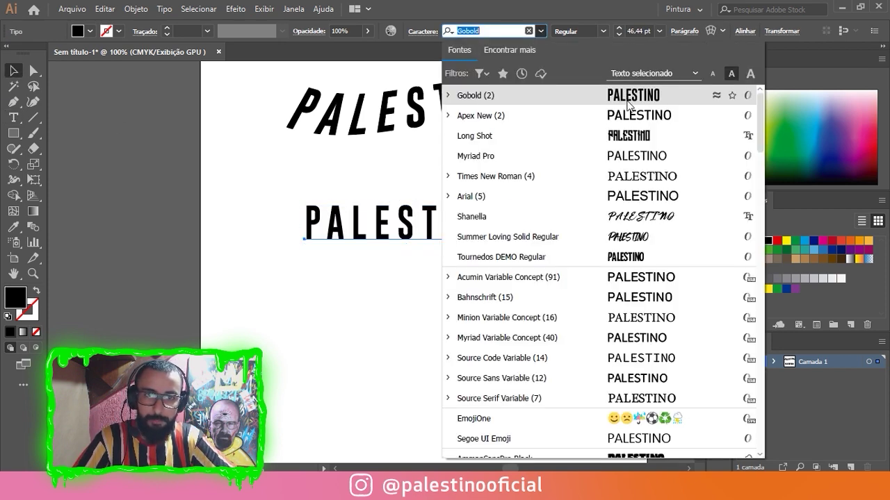
click(629, 137)
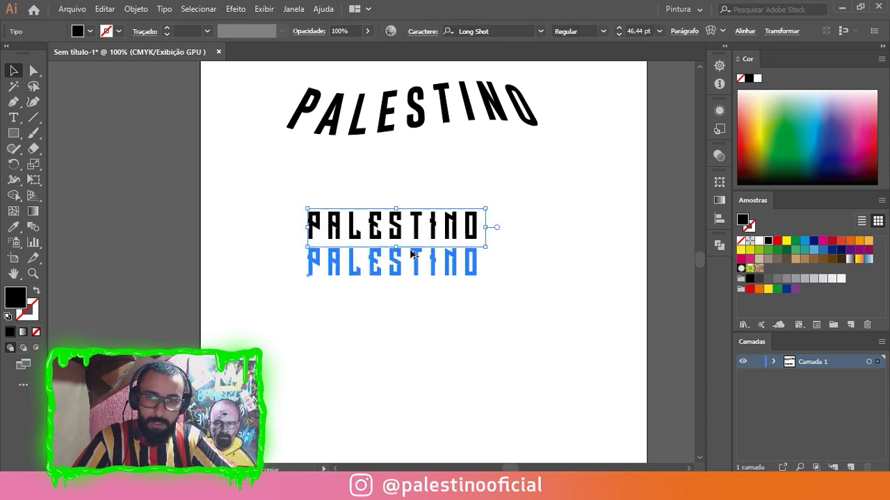
Duplicate PALESTINO below itself and retype the copy as GRAPHIC DESIGNER.
drag(415, 214, 410, 248)
scroll(402, 263, up, 1)
triple_click(392, 268)
text(GRAPHIC DESGIENR)
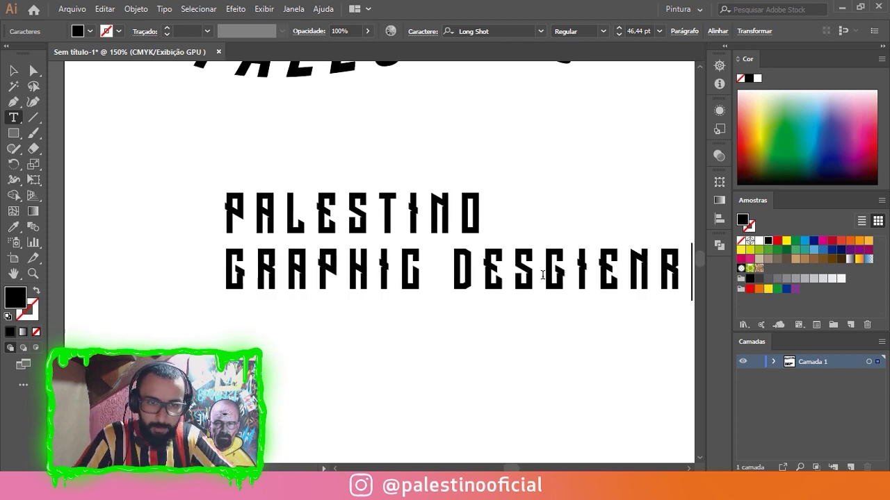
drag(518, 276, 717, 257)
text(IGNE)
key(BackSpace)
key(BackSpace)
key(BackSpace)
key(BackSpace)
text(SI)
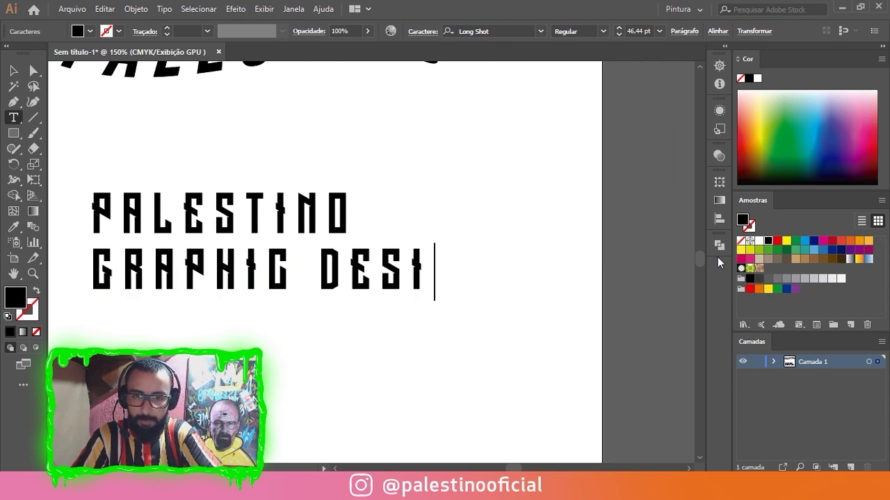
text(GNER)
key(Escape)
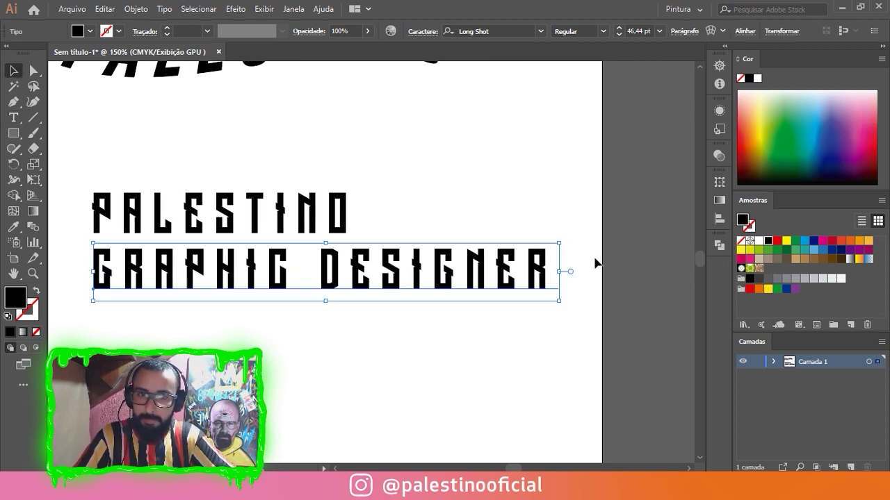
Shrink GRAPHIC DESIGNER to about 17 pt in Gobold, placed under PALESTINO.
drag(560, 298, 267, 264)
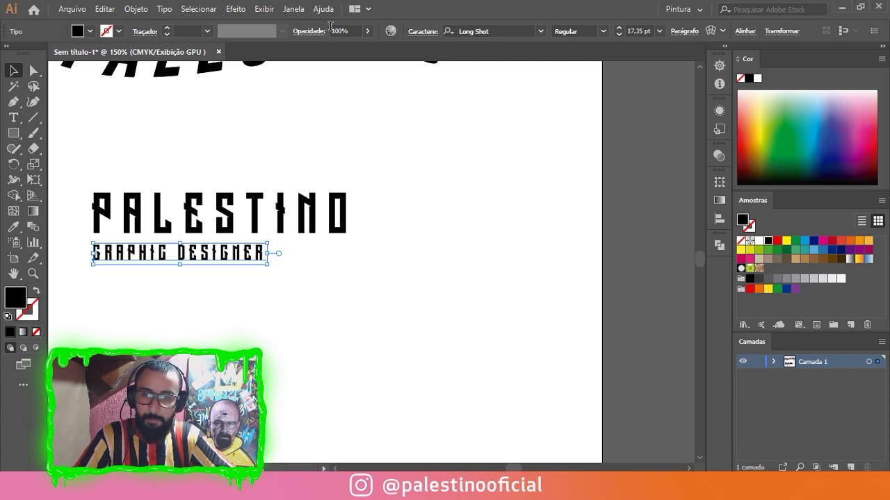
click(486, 32)
click(540, 31)
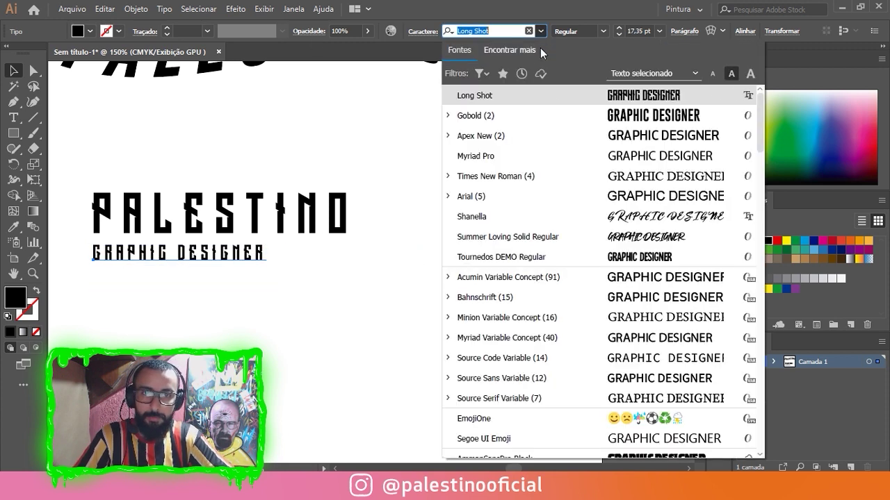
click(579, 112)
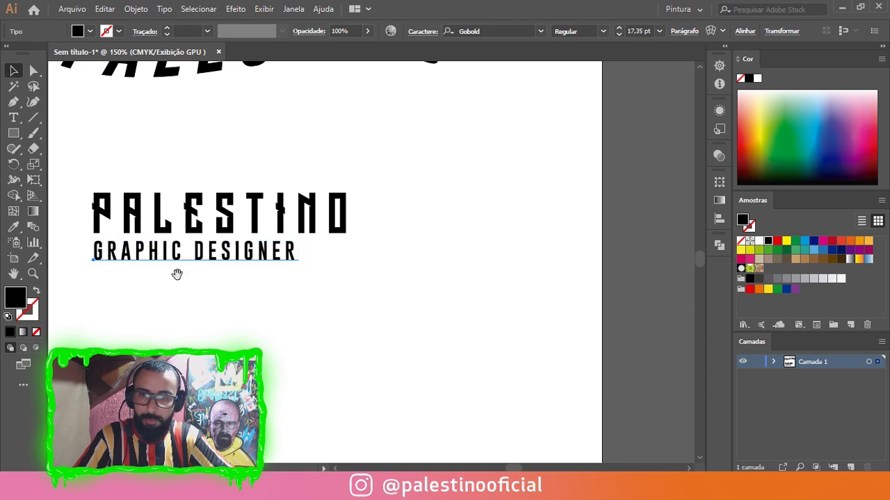
scroll(177, 273, left, 5)
drag(436, 243, 393, 249)
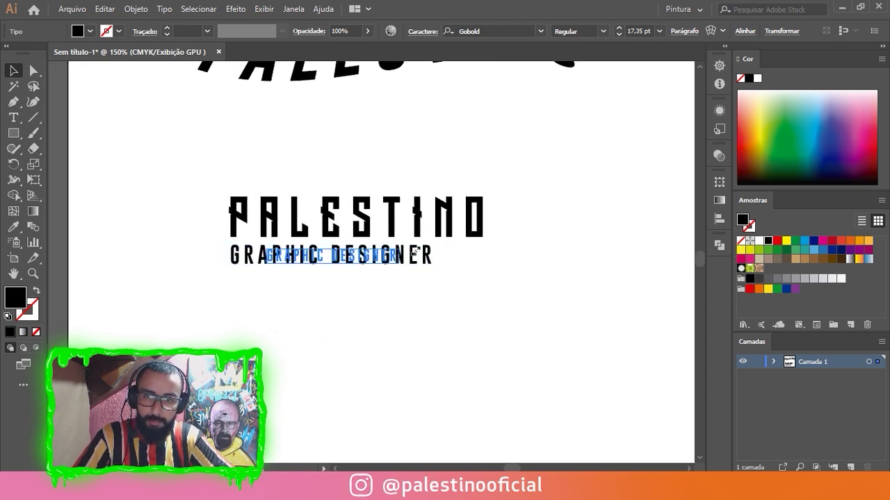
drag(288, 328, 452, 189)
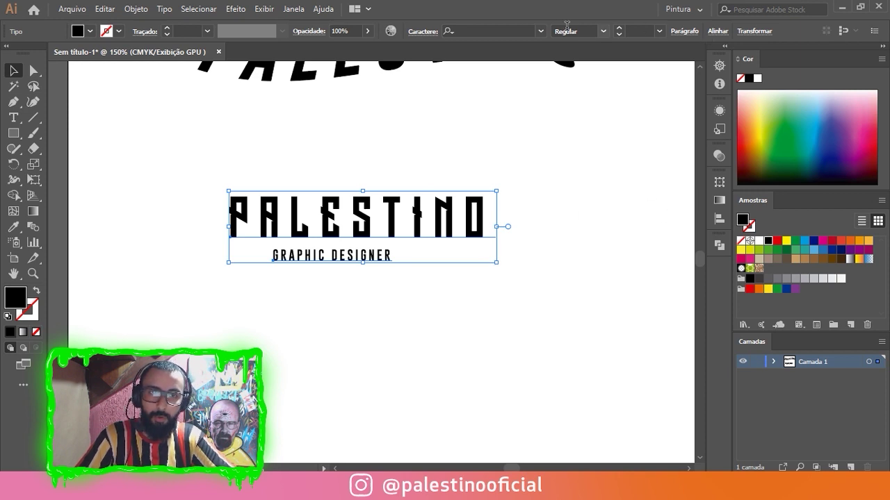
Horizontally centre GRAPHIC DESIGNER under PALESTINO and move it up.
click(718, 32)
click(602, 61)
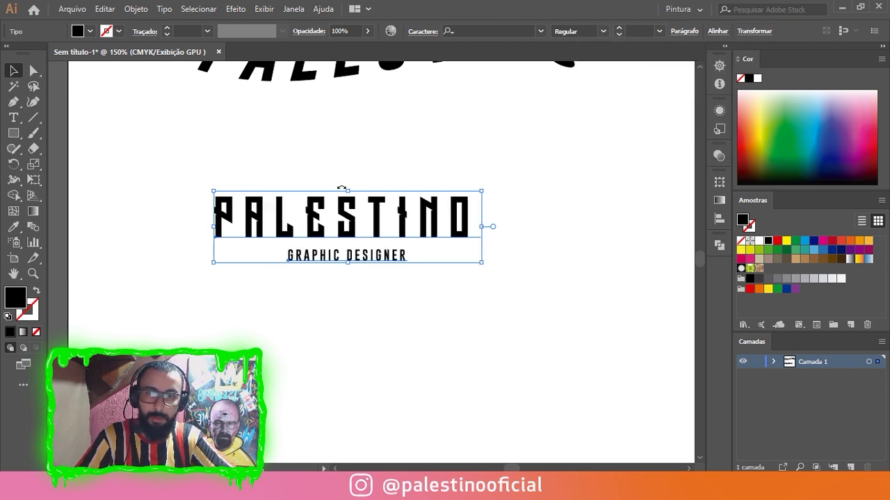
mouse_move(384, 243)
mouse_down()
mouse_move(461, 226)
mouse_move(443, 229)
mouse_up()
click(444, 258)
scroll(447, 248, up, 1)
scroll(324, 252, down, 1)
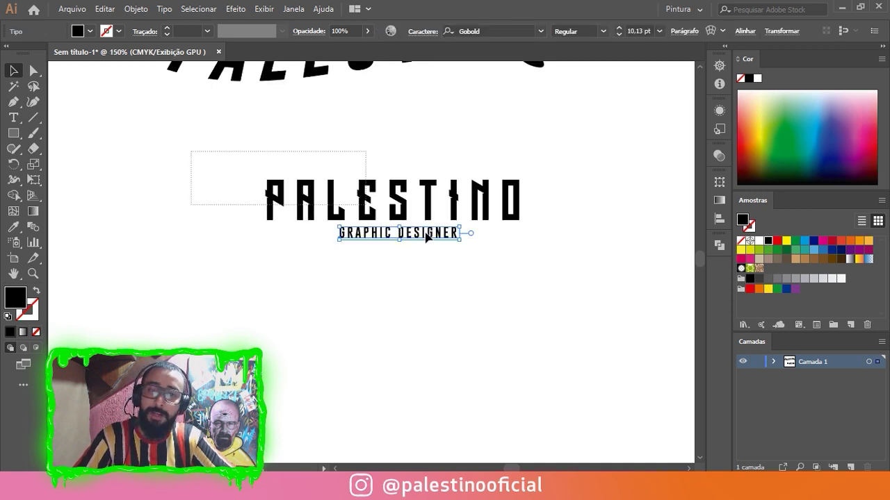
key(ctrl+a)
Convert both lines to outlines and merge them with Pathfinder Unite.
right_click(476, 201)
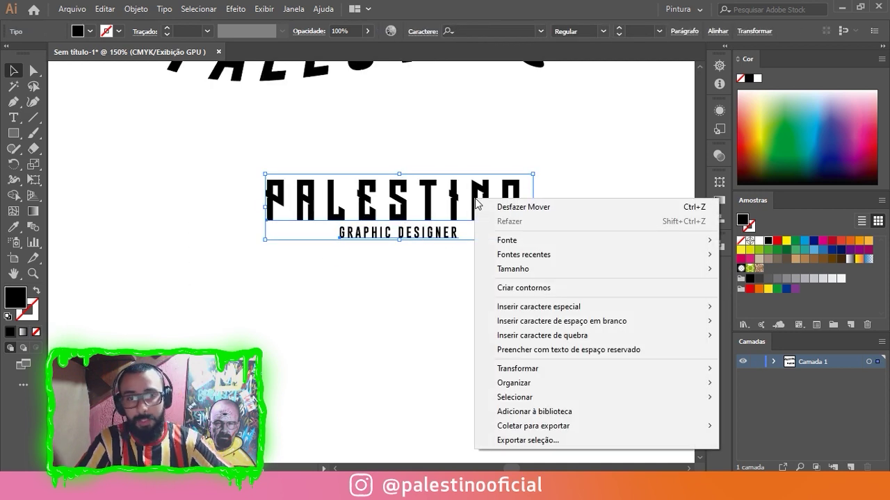
click(525, 288)
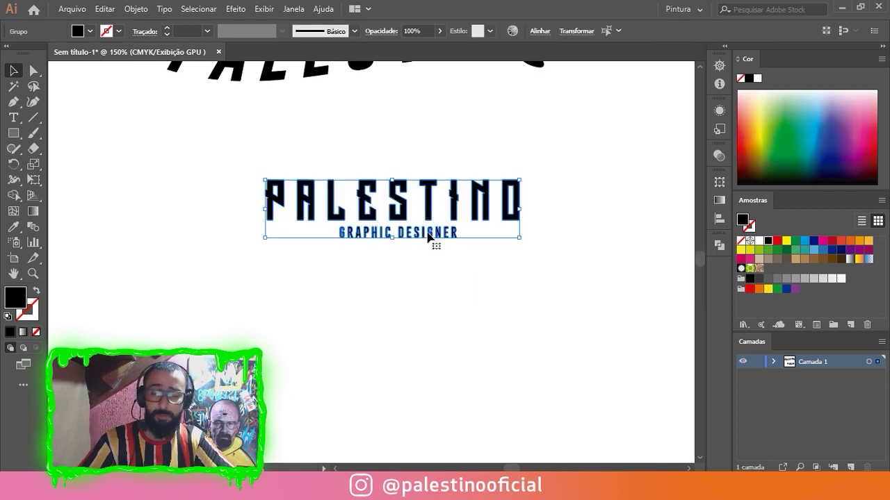
click(720, 245)
click(566, 275)
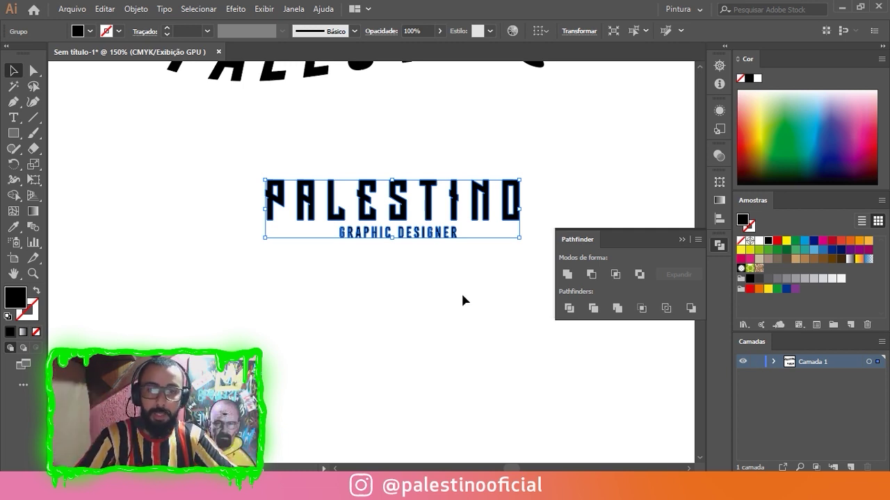
click(355, 286)
drag(248, 152, 479, 266)
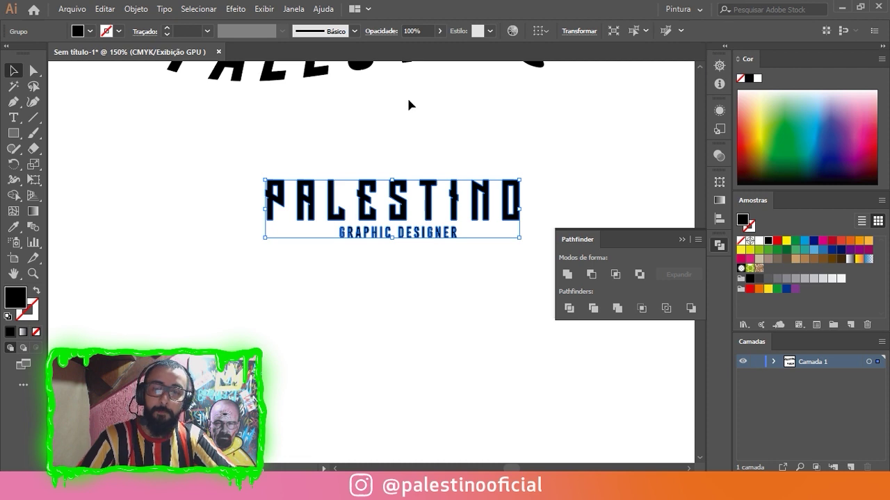
click(235, 9)
mouse_move(263, 114)
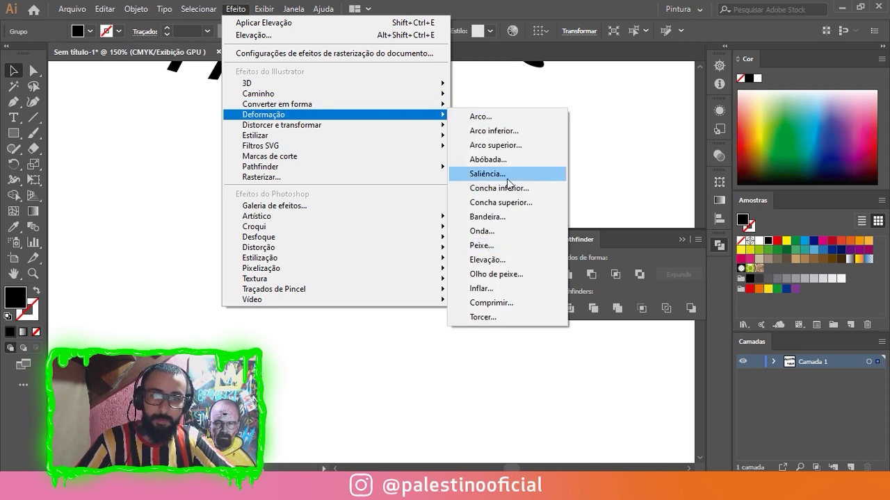
Apply an Arco warp effect to the lockup: 19% curvature, 21% vertical distortion.
click(481, 117)
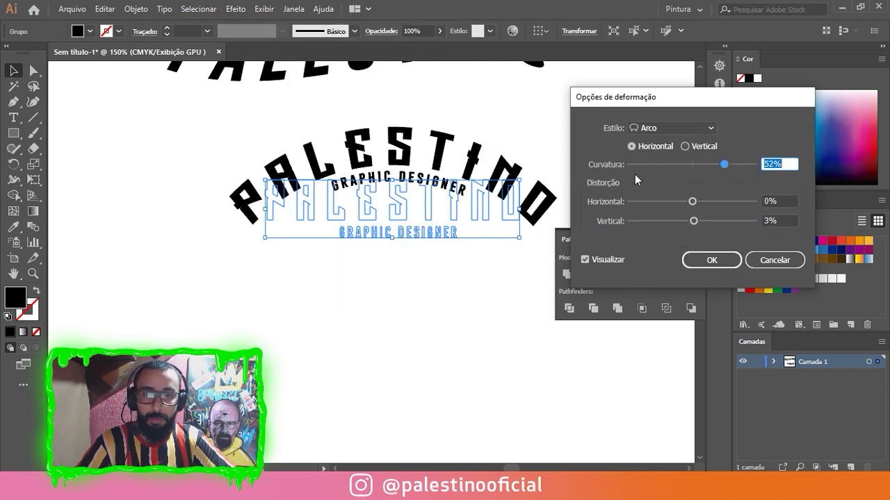
drag(686, 170, 707, 169)
drag(694, 223, 708, 222)
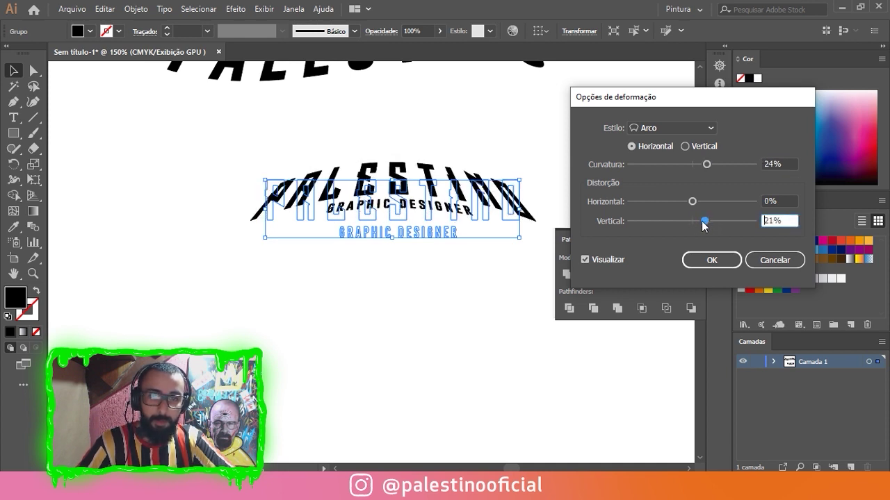
drag(704, 166, 701, 167)
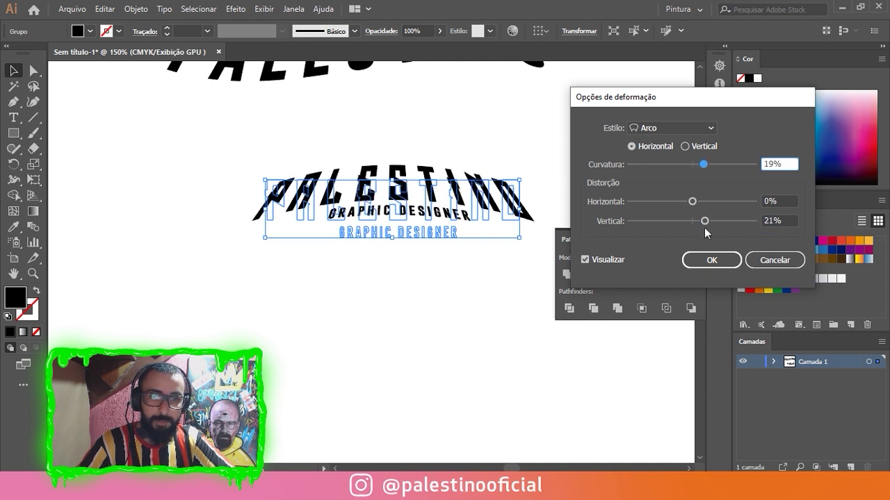
click(727, 260)
click(426, 363)
key(ctrl+minus)
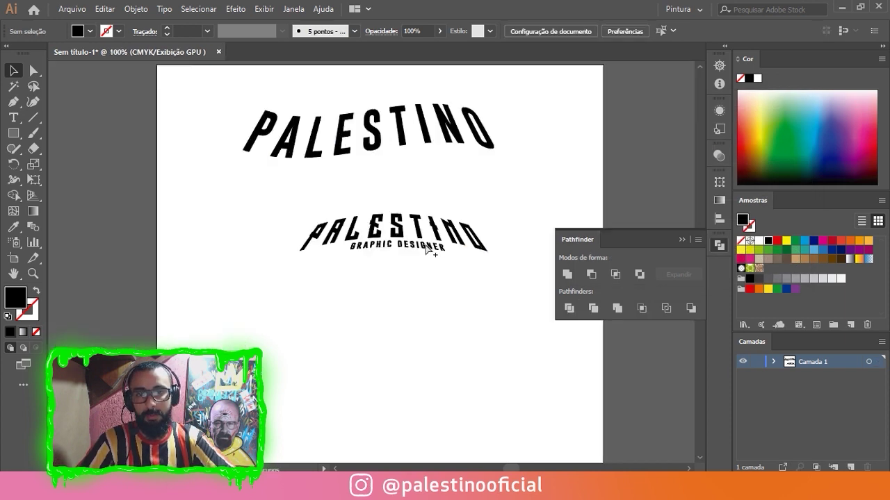
Move the PALESTINO / GRAPHIC DESIGNER lockup slightly up and right.
scroll(426, 248, up, 1)
scroll(389, 236, up, 1)
scroll(366, 224, down, 1)
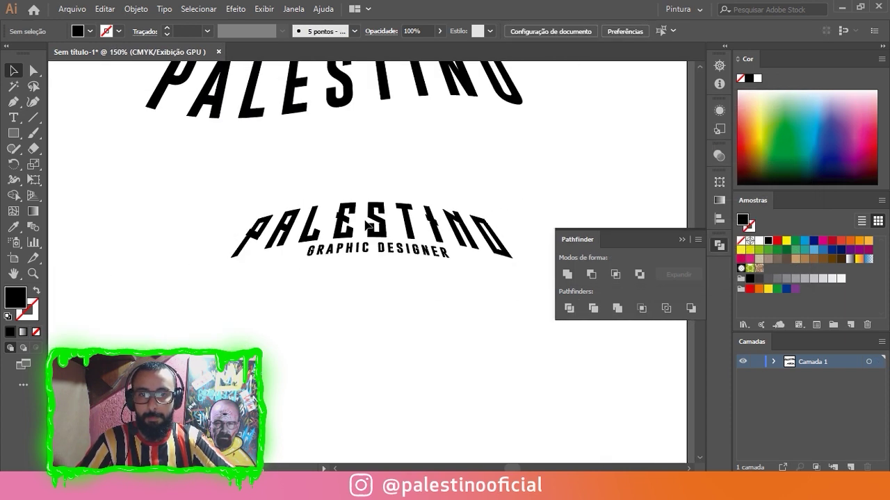
scroll(449, 234, down, 2)
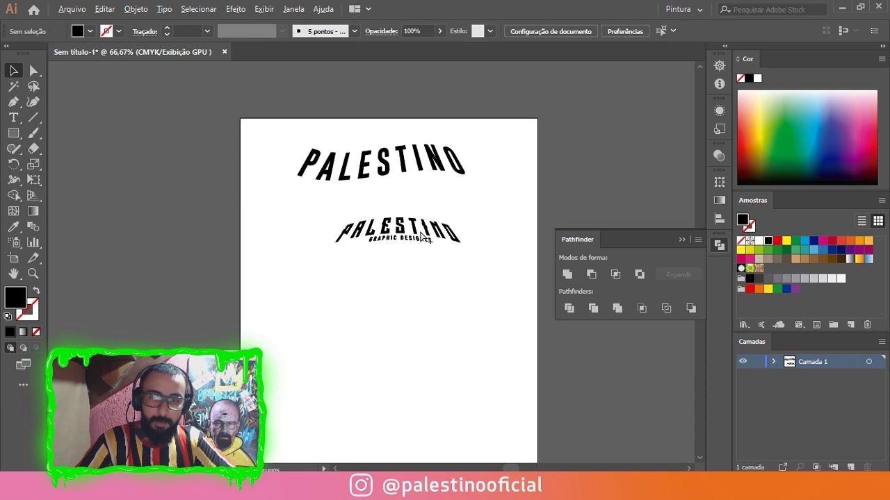
scroll(389, 240, up, 1)
drag(375, 236, 347, 230)
scroll(346, 252, up, 2)
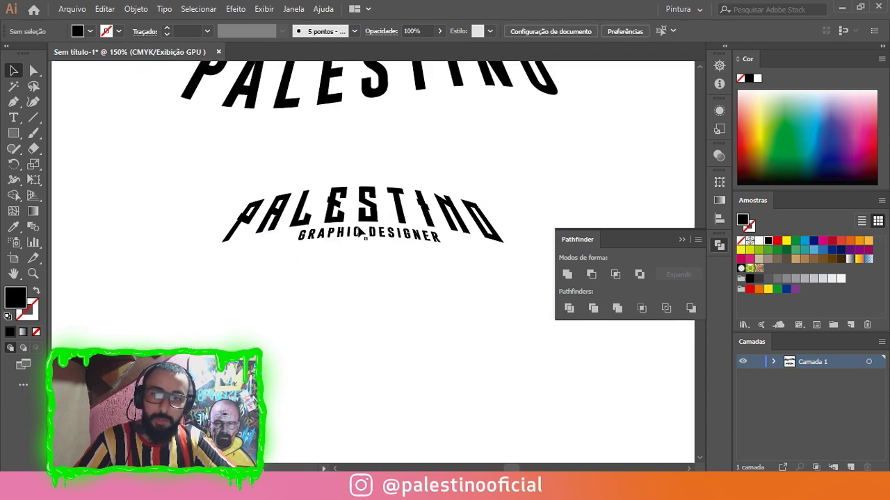
click(360, 231)
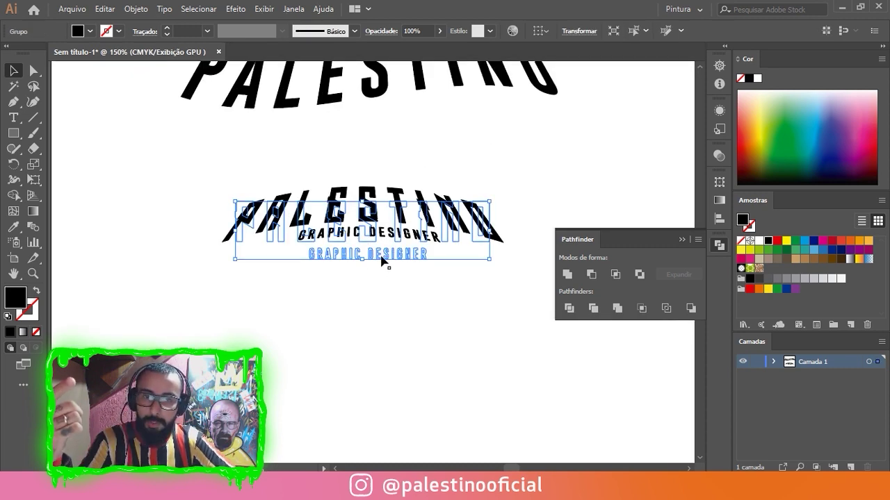
drag(383, 260, 410, 244)
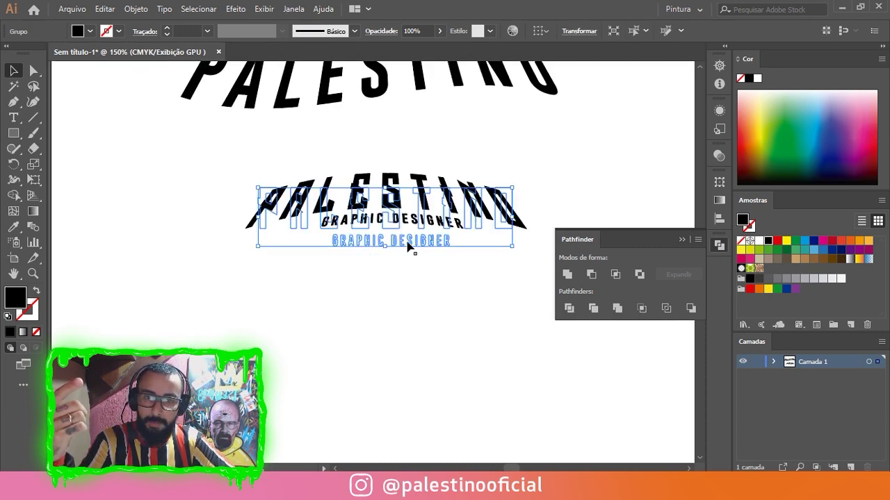
Reopen the group's Arco warp settings via the Appearance panel.
click(720, 110)
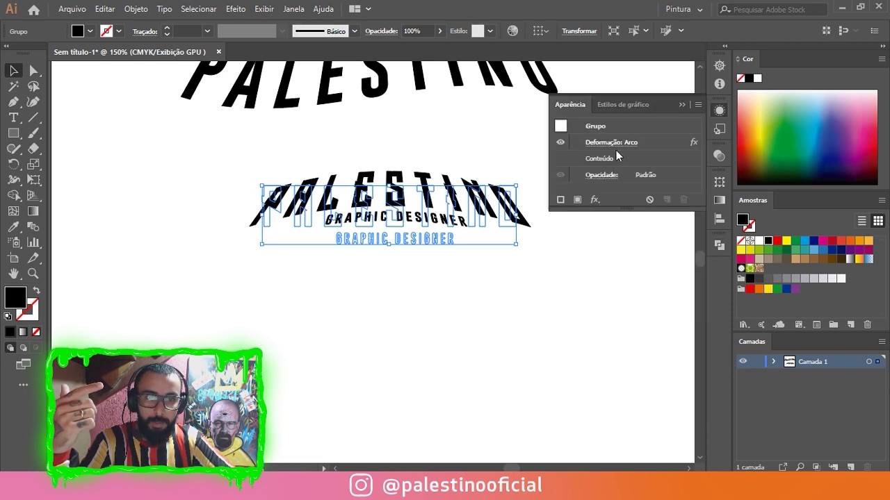
click(308, 256)
click(492, 224)
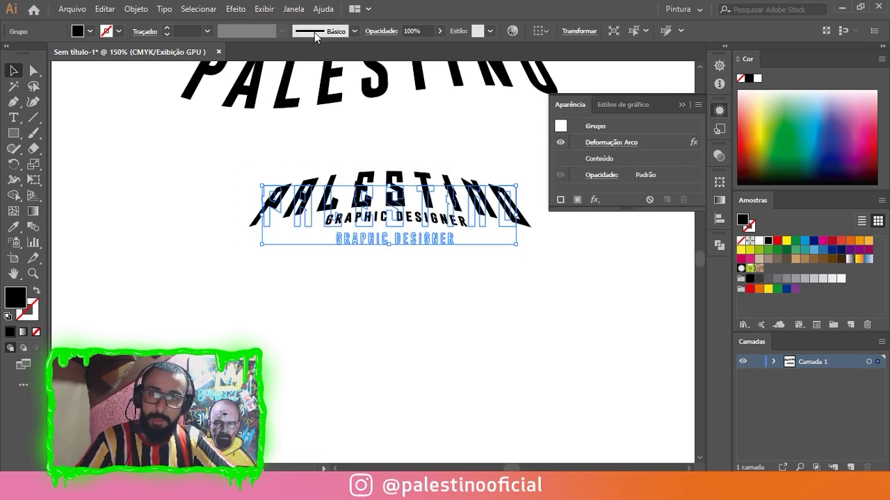
click(719, 111)
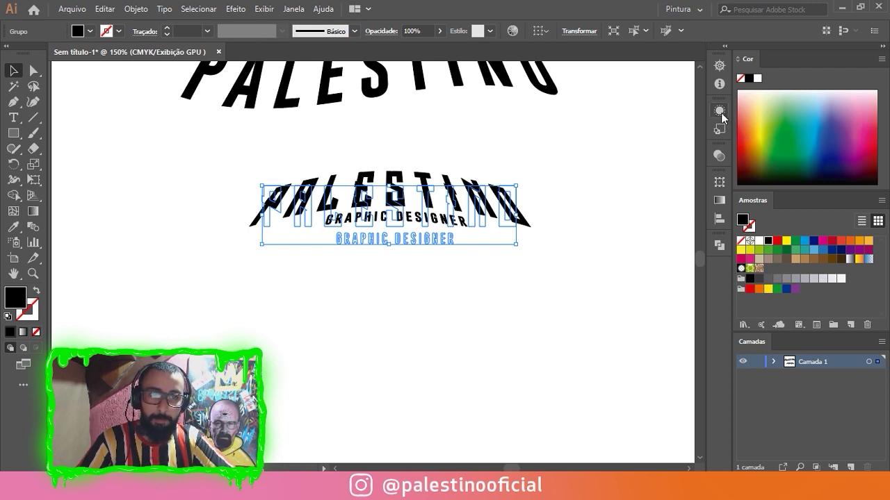
click(719, 111)
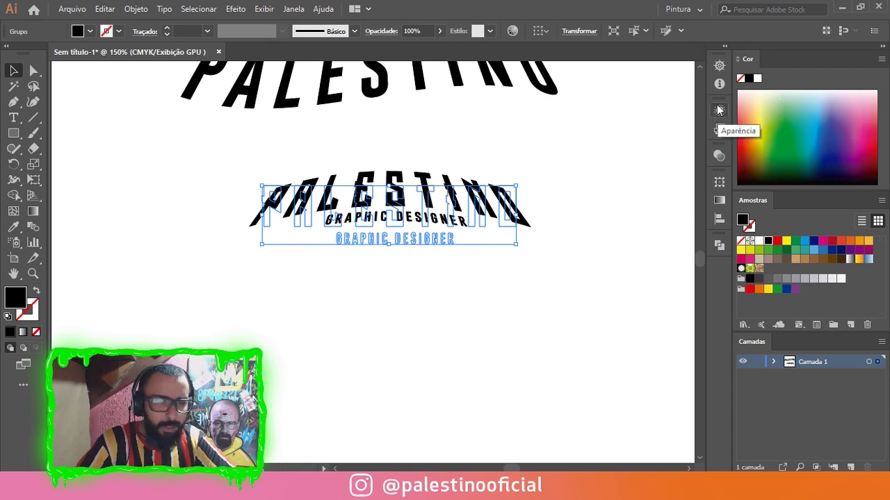
click(720, 111)
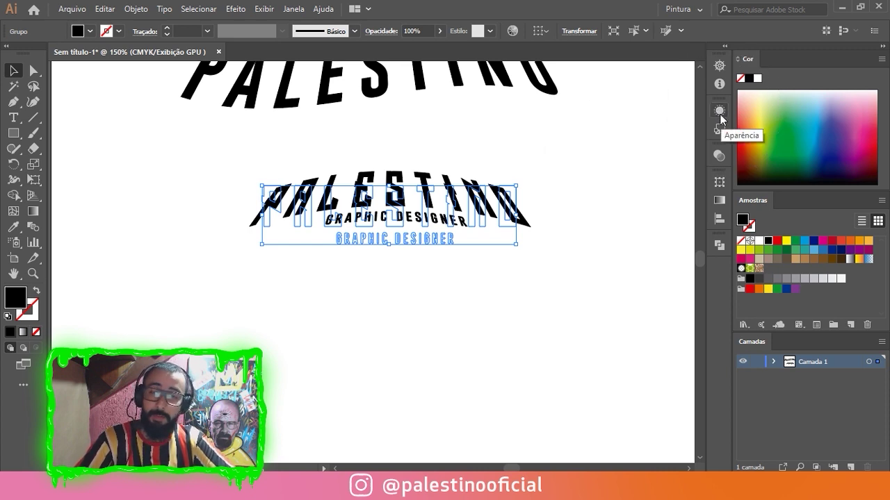
click(720, 111)
click(293, 9)
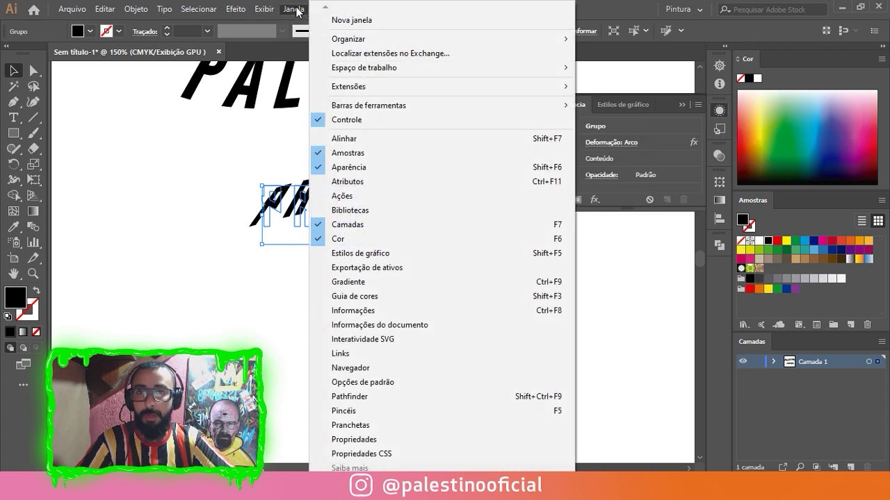
click(360, 169)
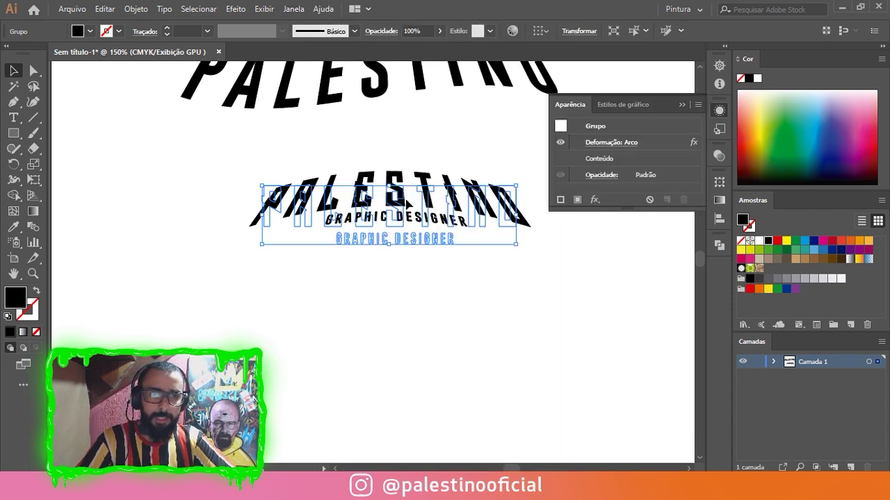
click(610, 143)
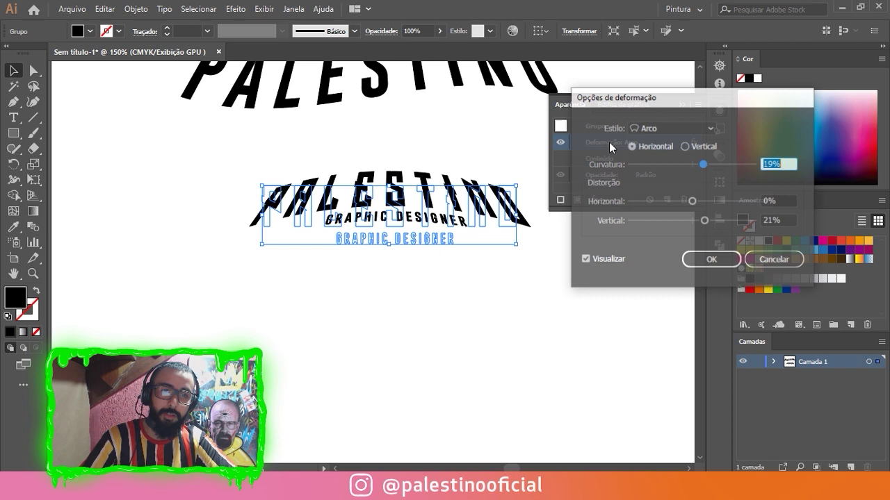
Switch the lockup's warp to Bandeira with 60% curvature and 21% vertical distortion.
click(670, 131)
click(674, 189)
click(670, 128)
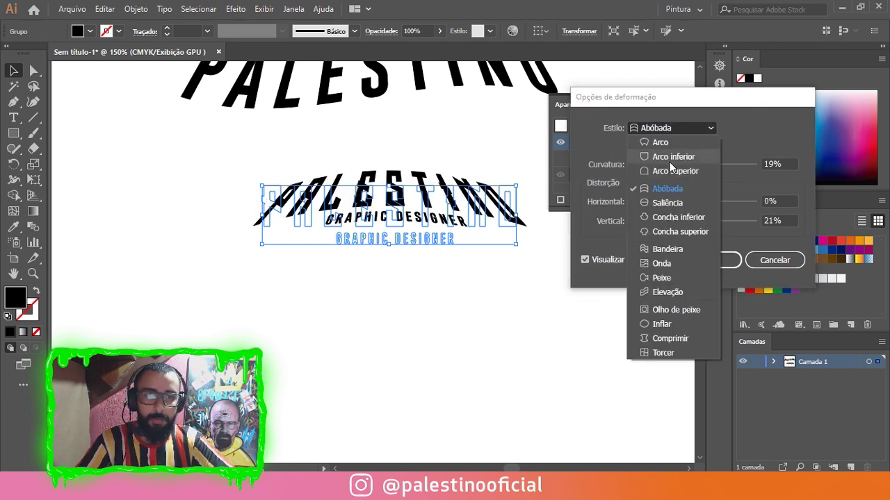
click(668, 249)
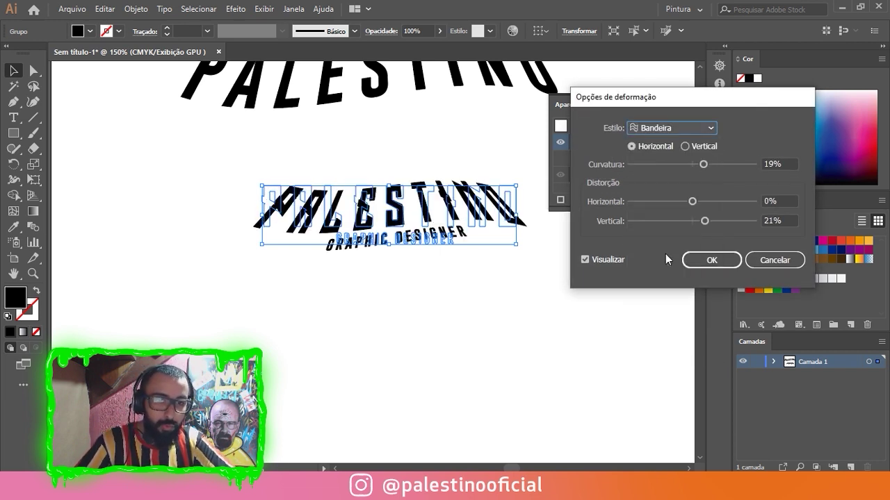
drag(703, 164, 728, 167)
drag(704, 221, 706, 221)
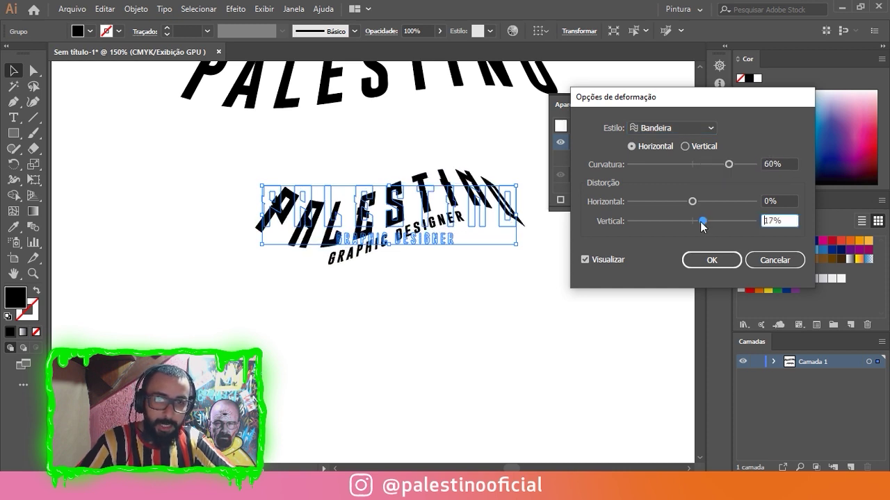
drag(708, 223, 704, 224)
click(711, 260)
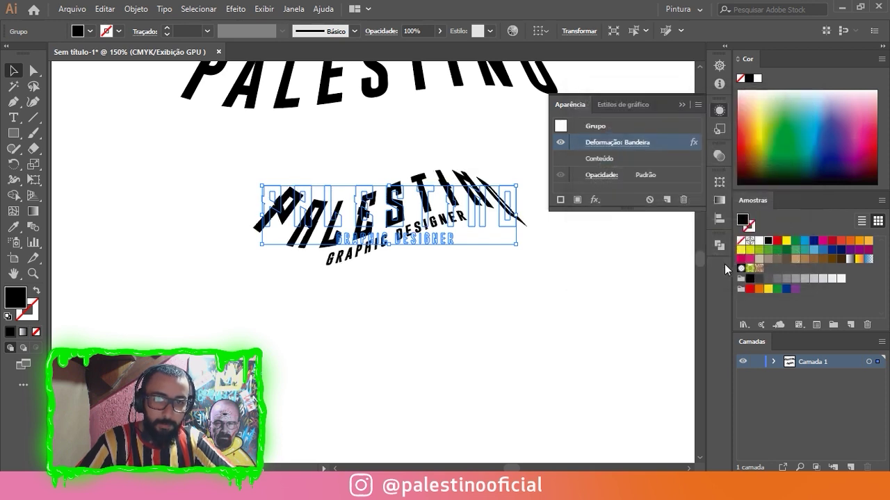
click(487, 317)
key(ctrl+minus)
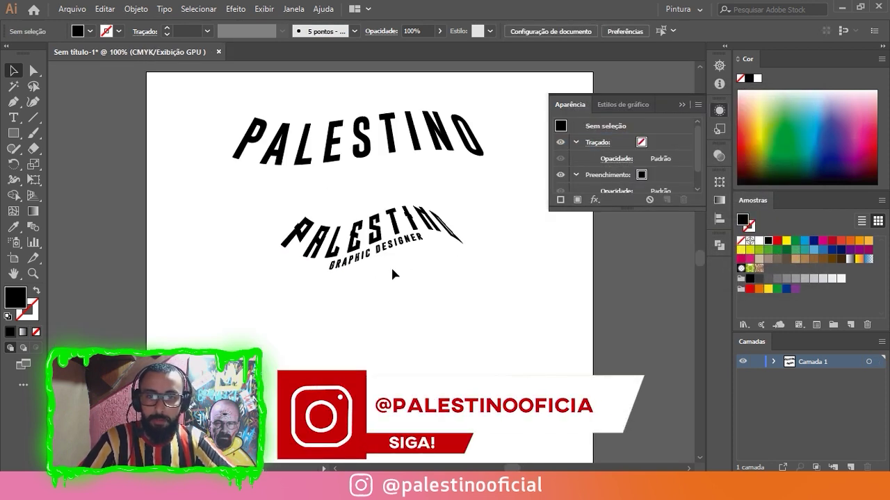
Undo twice to remove the leftover blue copy, then deselect everything.
scroll(398, 290, down, 2)
scroll(406, 299, up, 1)
key(ctrl+z)
key(ctrl+z)
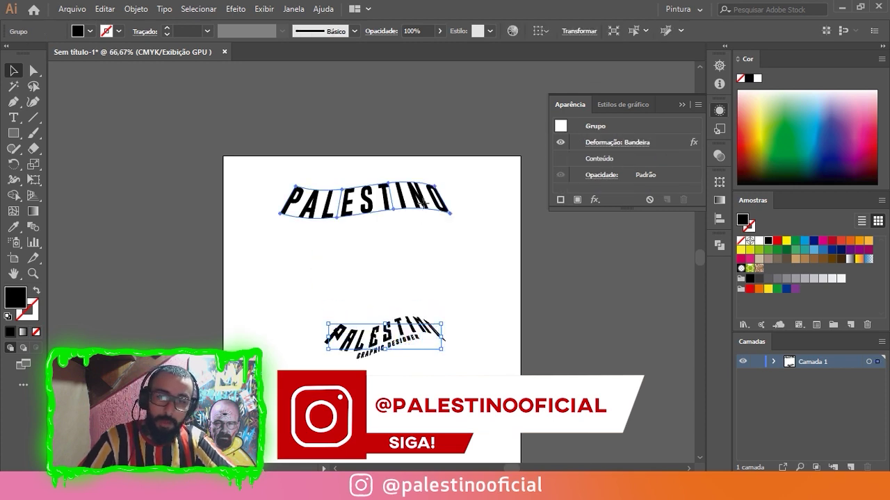
key(ctrl+z)
key(ctrl+z)
click(423, 224)
Add a LOREM IPSUM text line and move it up and left near the top.
key(t)
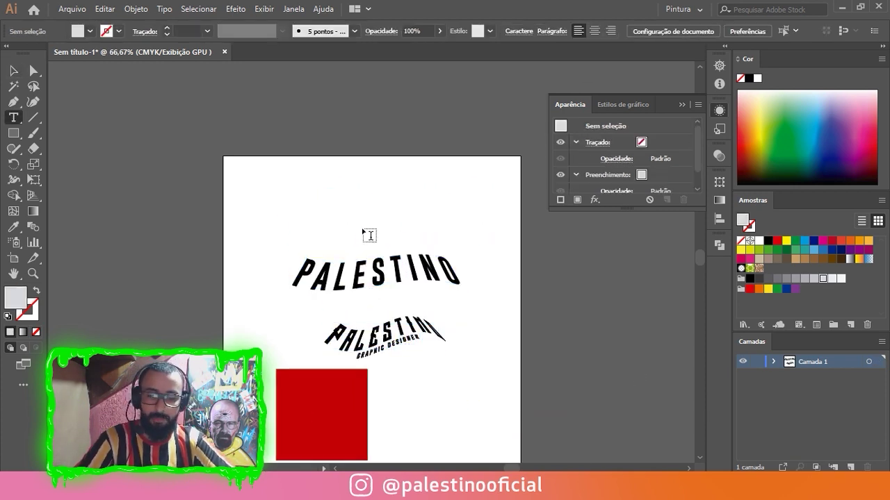
click(363, 228)
key(Escape)
key(ctrl+plus)
key(ctrl+plus)
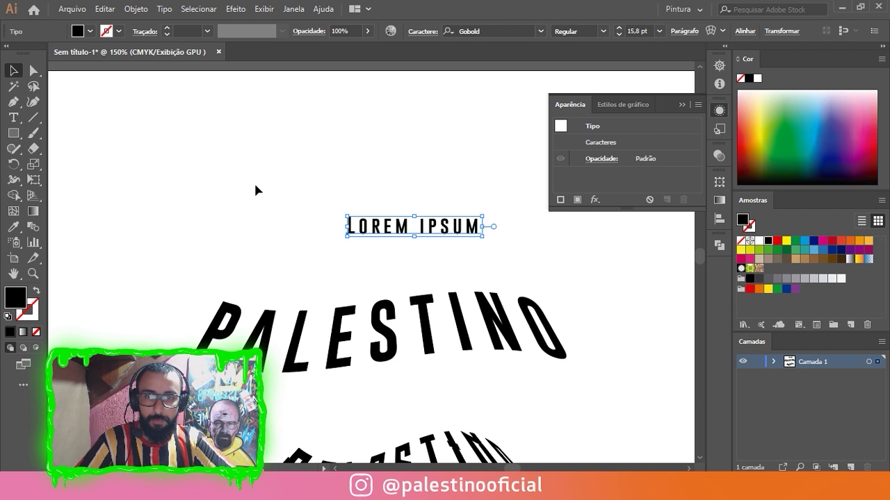
drag(458, 230, 375, 162)
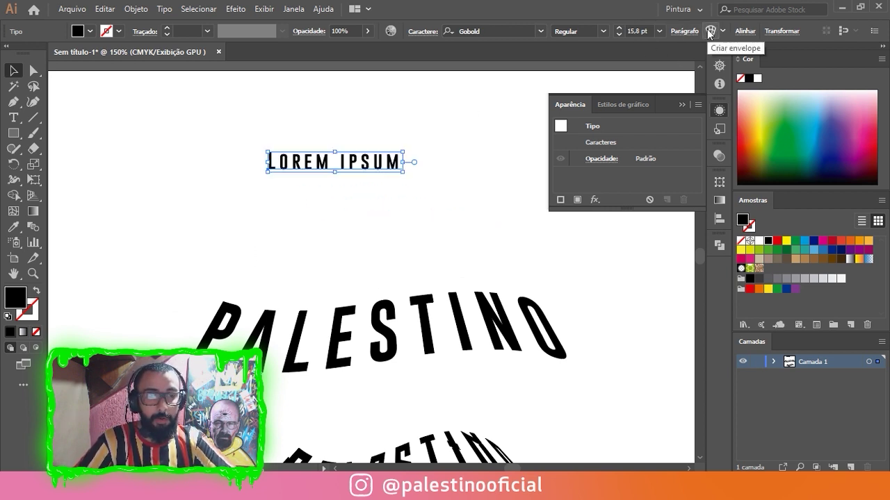
click(379, 179)
Duplicate LOREM IPSUM below the flag-warped lockup and select both stacked lines.
scroll(379, 178, down, 3)
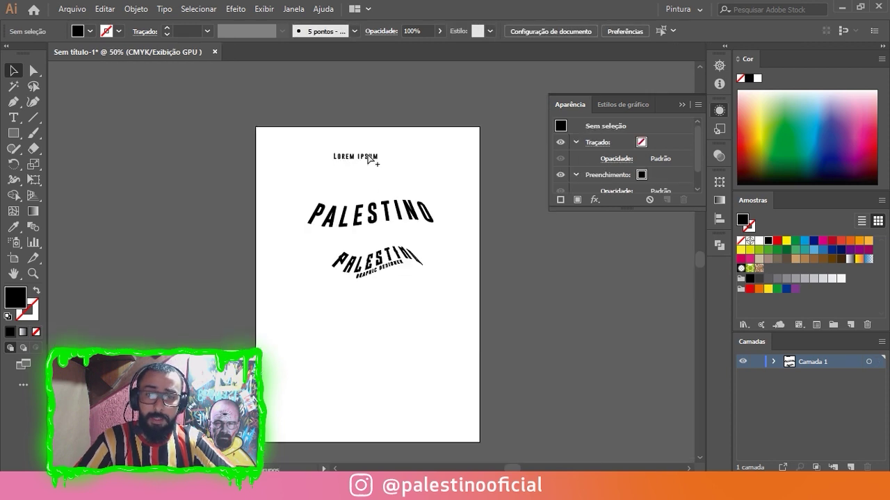
scroll(394, 301, up, 1)
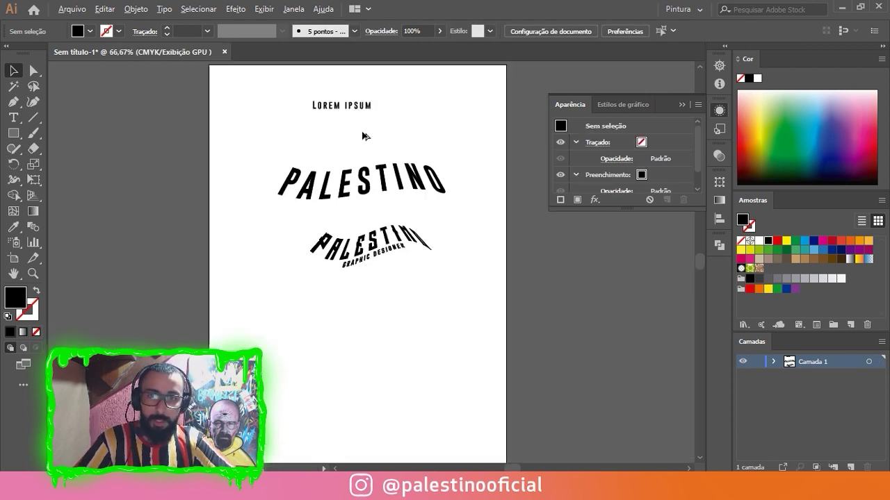
mouse_move(357, 116)
mouse_down()
mouse_move(354, 314)
mouse_move(372, 316)
mouse_up()
scroll(355, 314, up, 2)
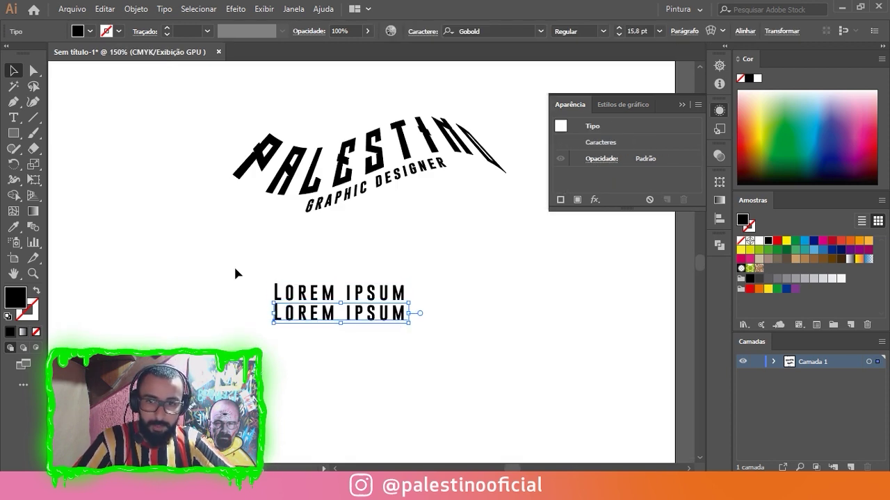
drag(470, 343, 475, 337)
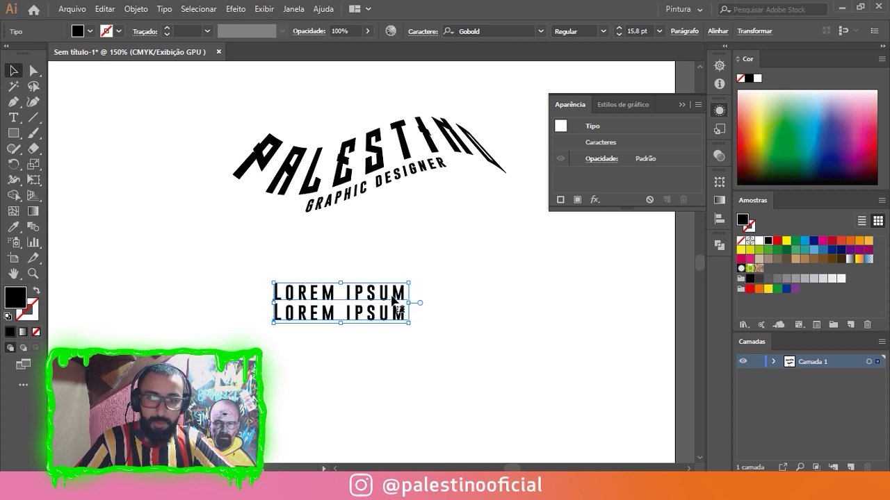
Convert both LOREM IPSUM lines to outlines and merge them with Pathfinder Unite.
right_click(393, 297)
click(482, 137)
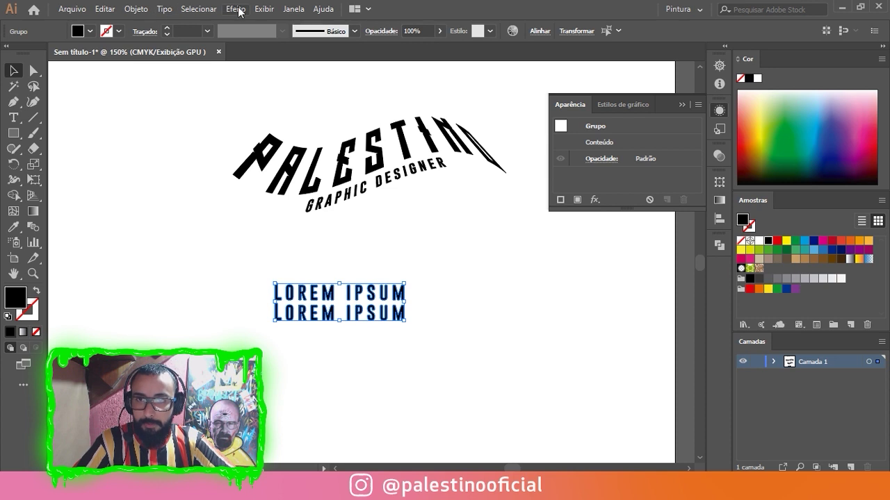
click(720, 243)
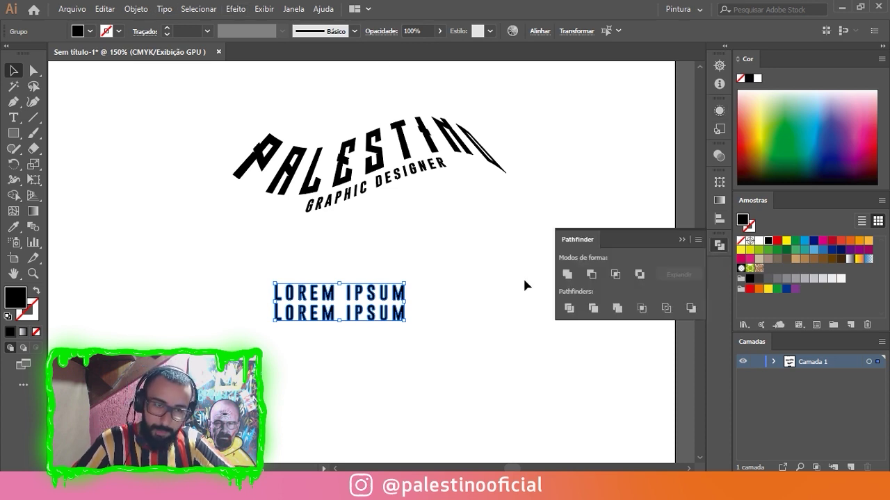
click(565, 276)
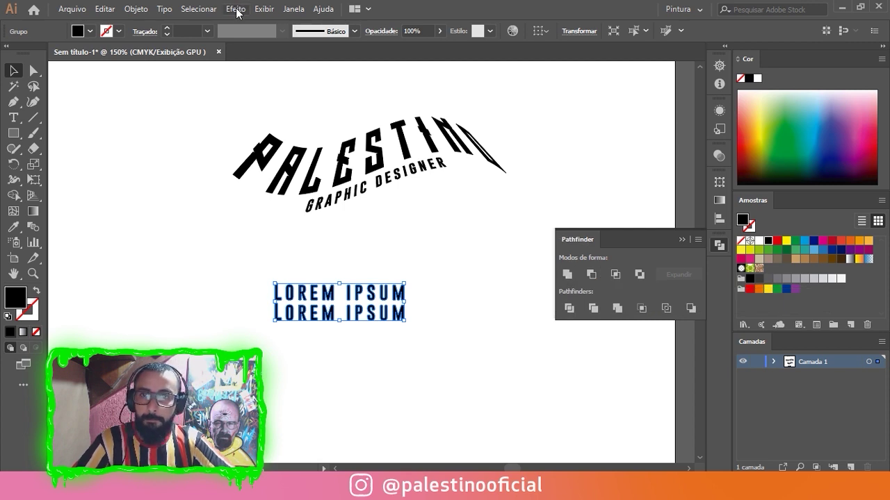
Warp the merged text with Arco inferior at -23% vertical distortion, then view the whole artboard.
click(235, 9)
click(501, 131)
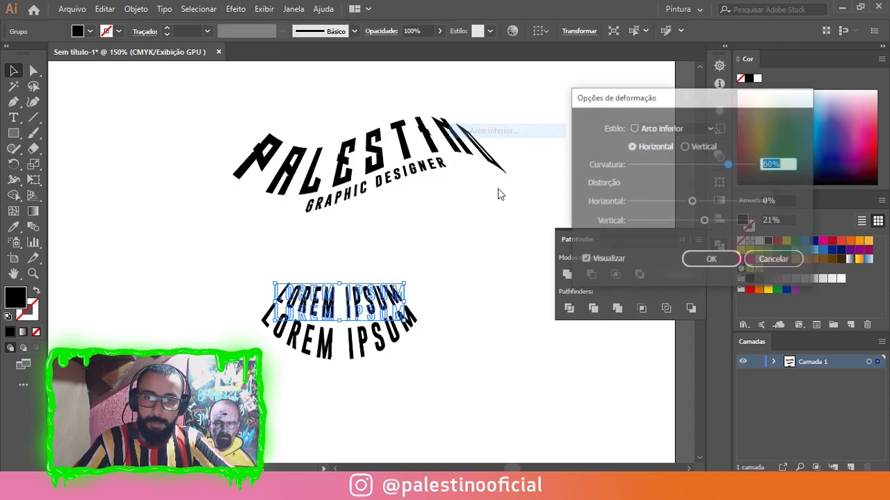
drag(704, 220, 675, 220)
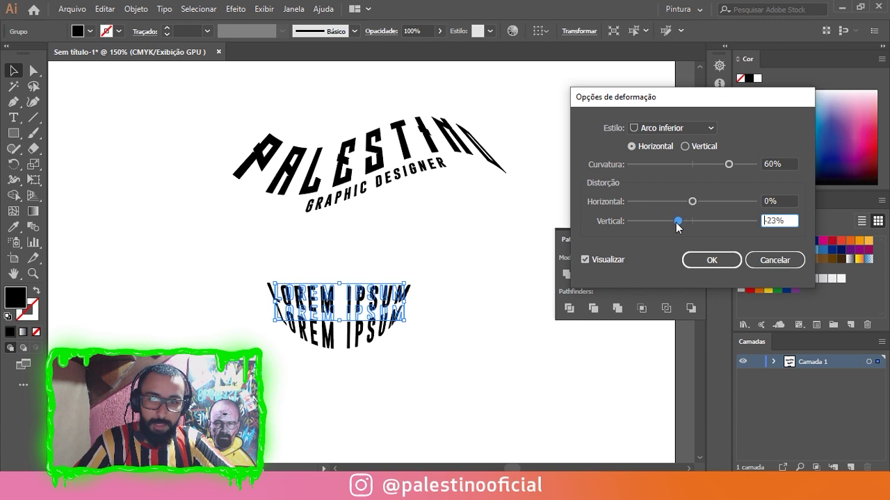
click(711, 260)
click(487, 334)
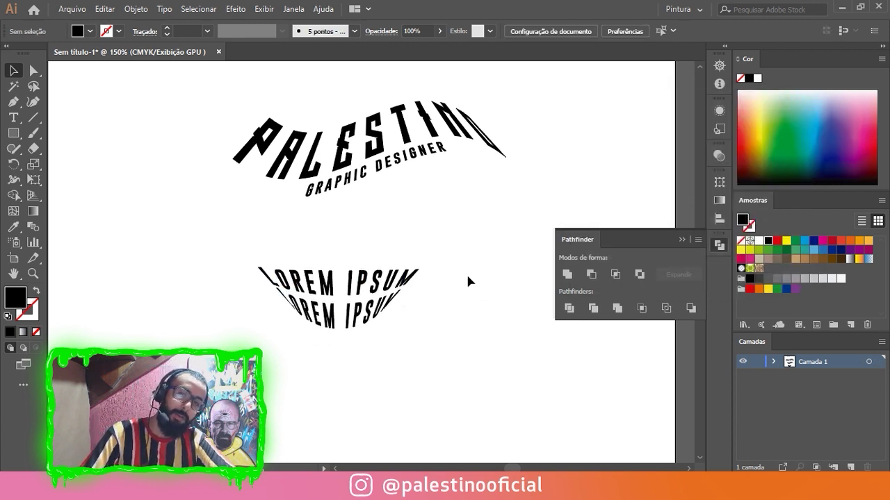
key(ctrl+minus)
key(ctrl+minus)
drag(417, 182, 388, 187)
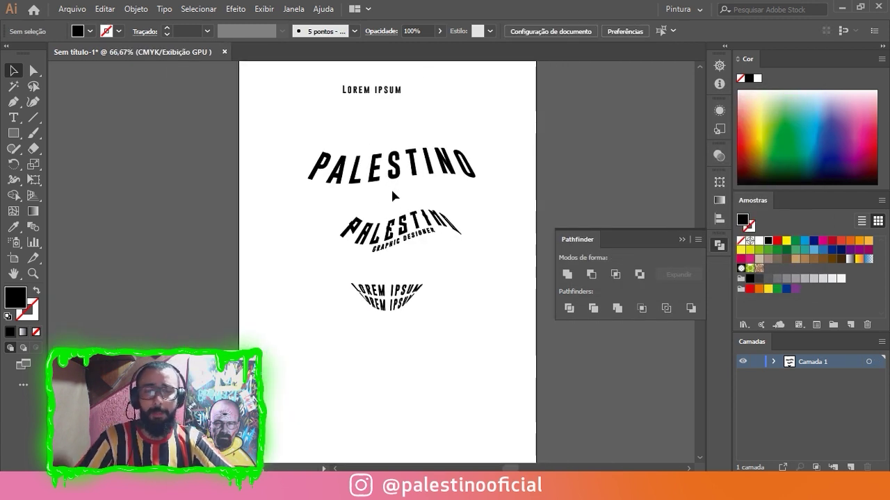